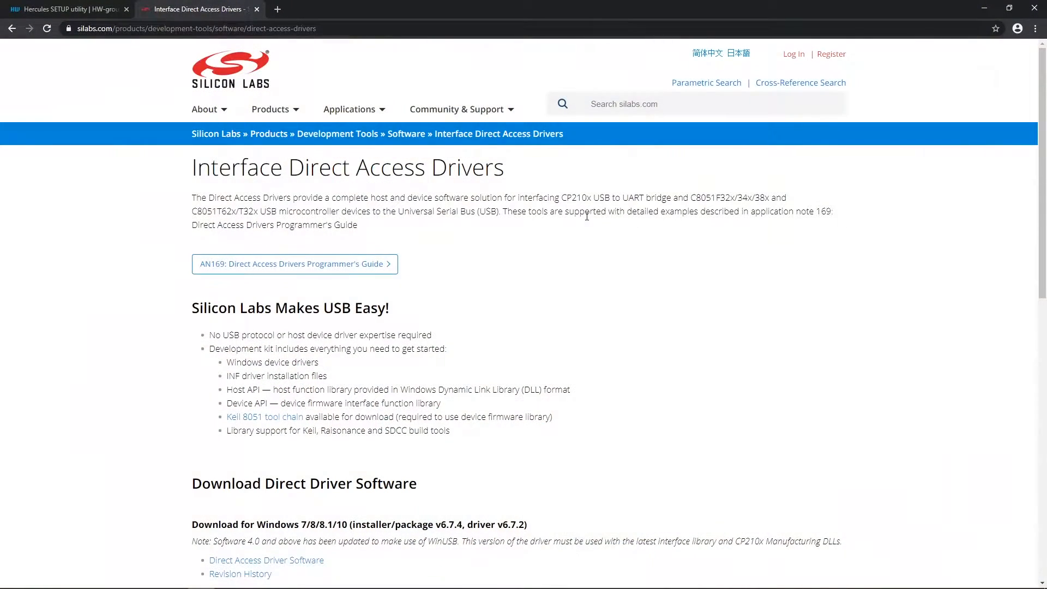
pyautogui.scroll(-2, 532, 231)
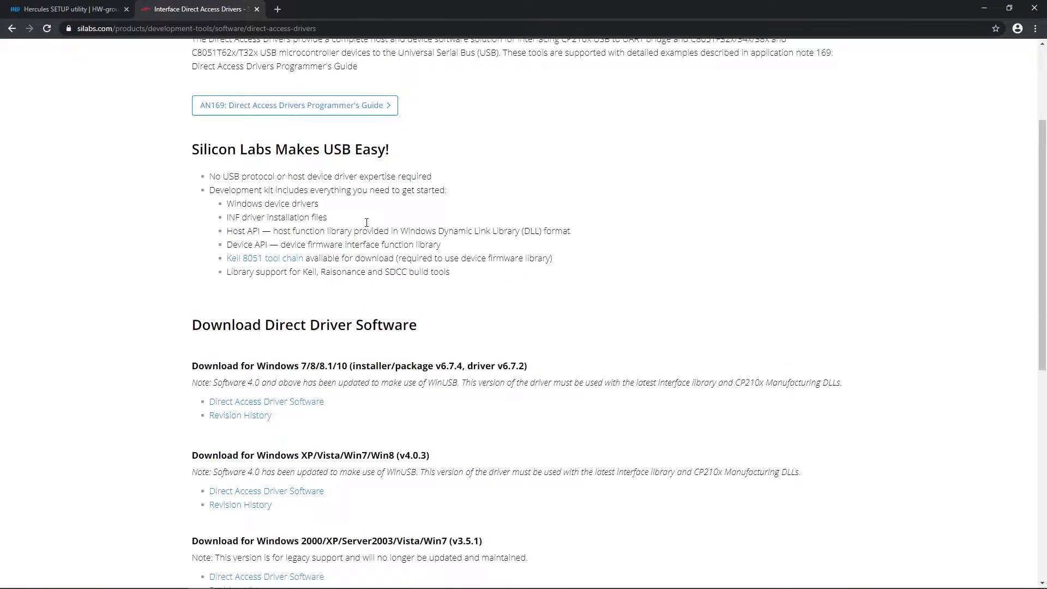
pyautogui.scroll(-2, 364, 225)
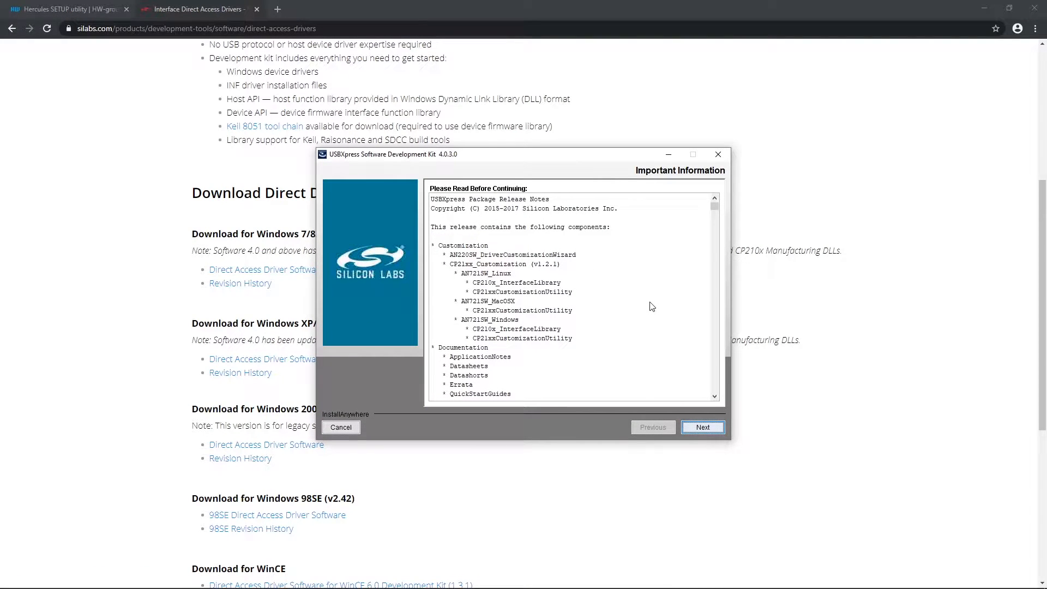
# Step: Accept the USBXpress SDK license, keep the default C:\SiliconLabs\MCU folder and start the install
pyautogui.click(700, 428)
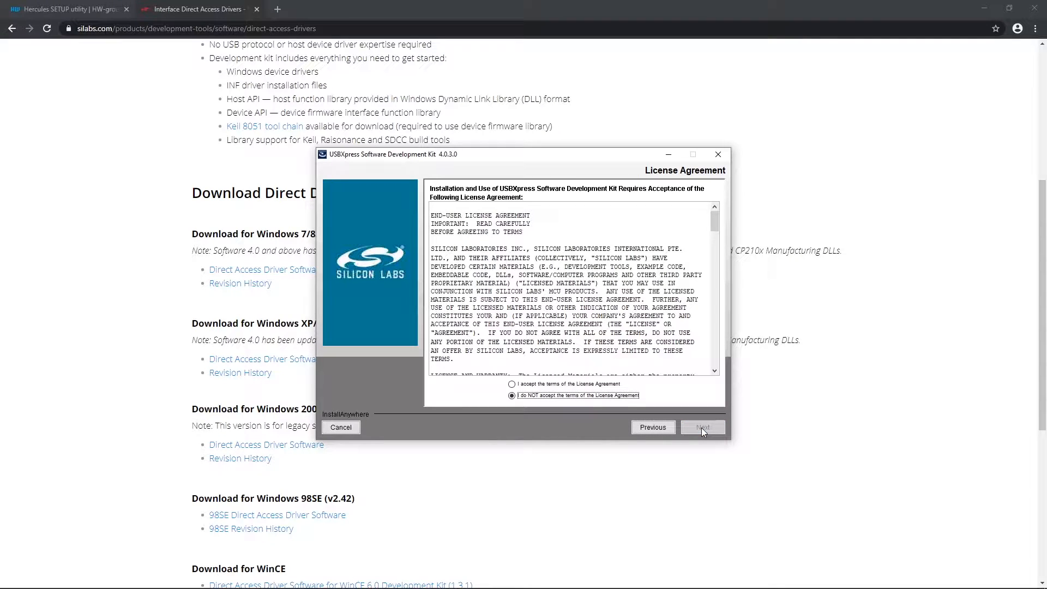
pyautogui.click(513, 384)
pyautogui.click(703, 428)
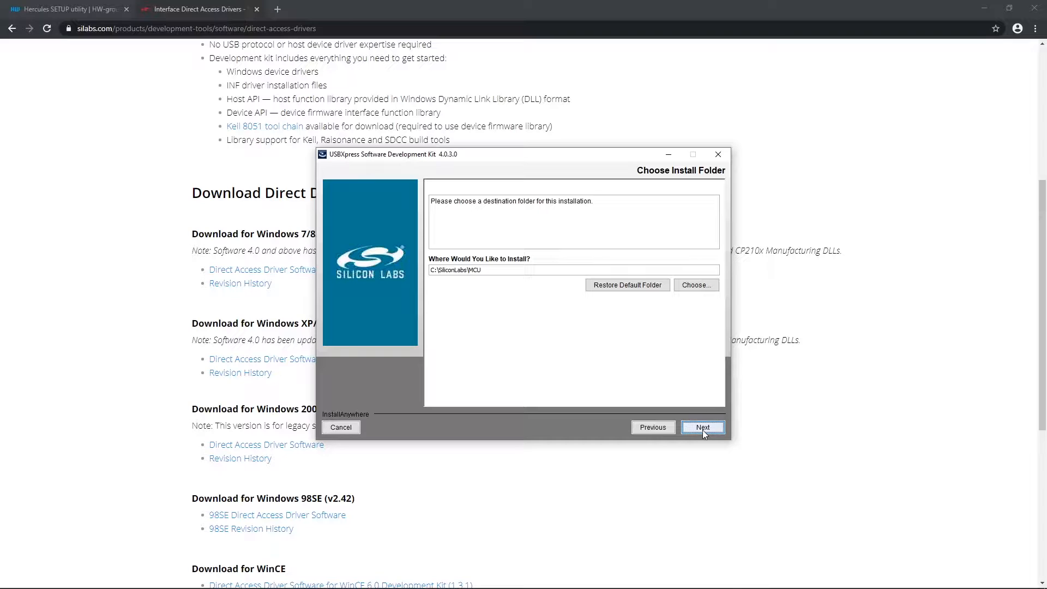
pyautogui.click(702, 430)
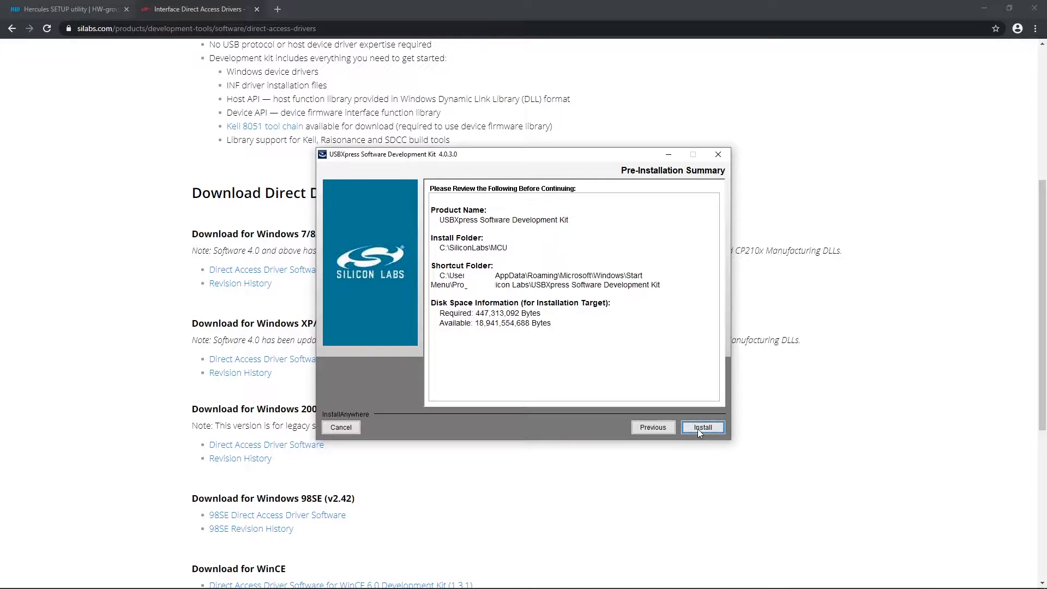
pyautogui.click(698, 429)
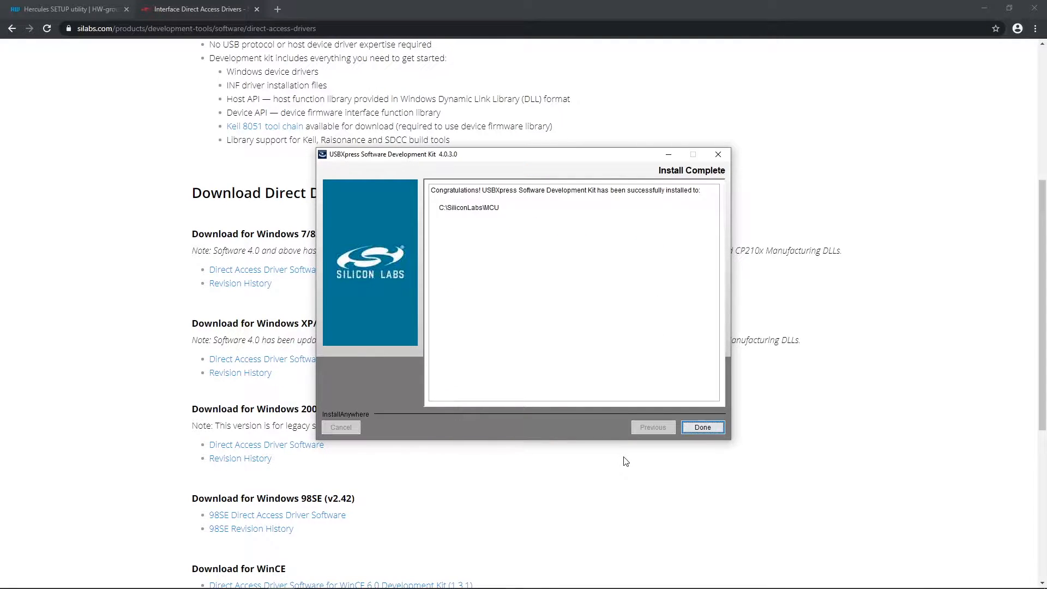
# Step: Finish the SDK install, choose Virtual COM Port Driver Installation, accept its license and keep default names
pyautogui.click(701, 427)
pyautogui.click(539, 255)
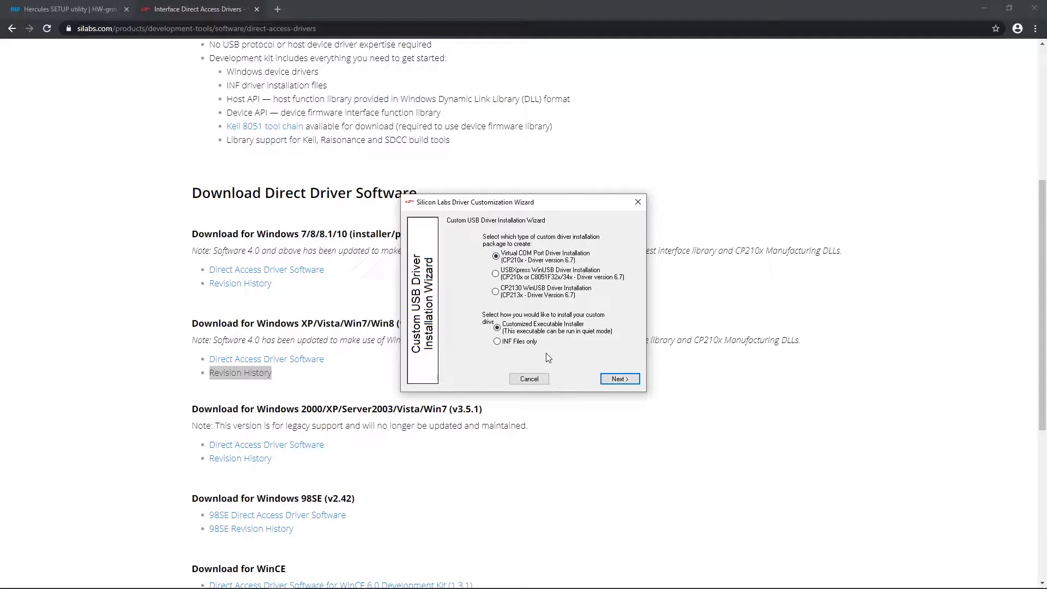
pyautogui.click(636, 379)
pyautogui.click(610, 383)
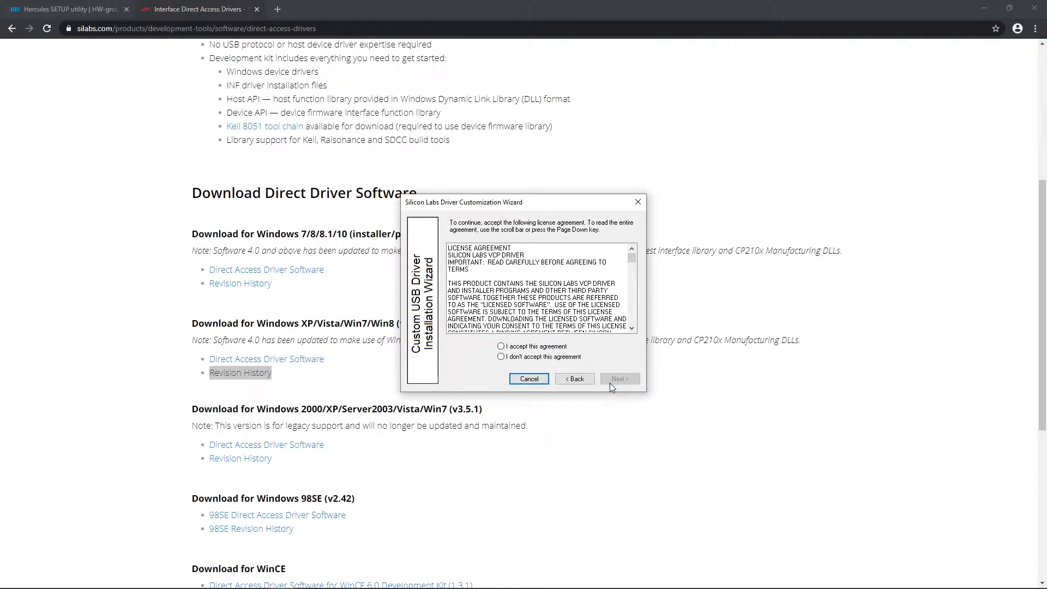
pyautogui.click(545, 348)
pyautogui.click(619, 380)
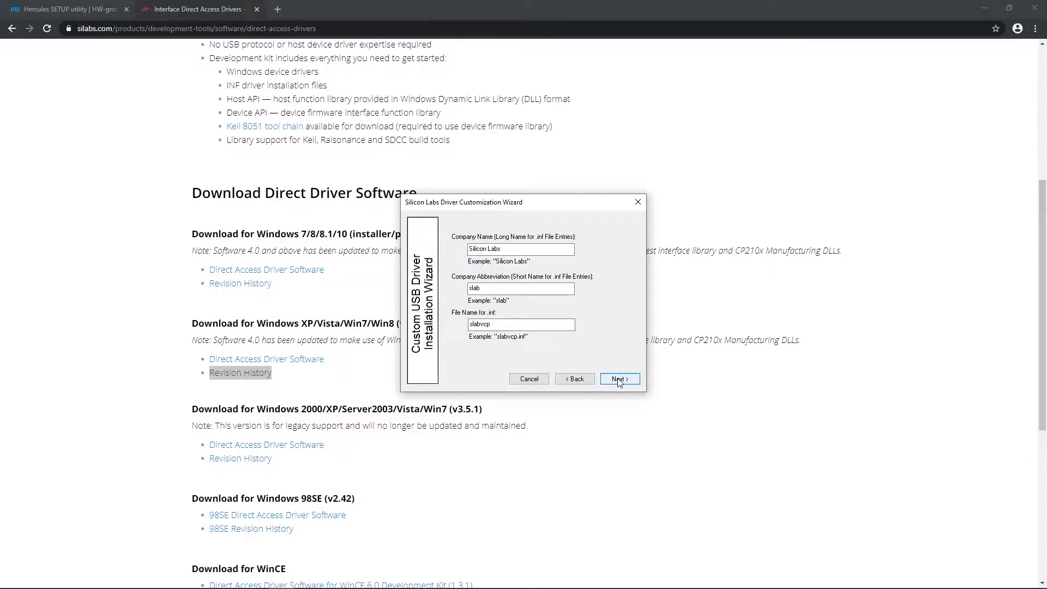
pyautogui.click(619, 381)
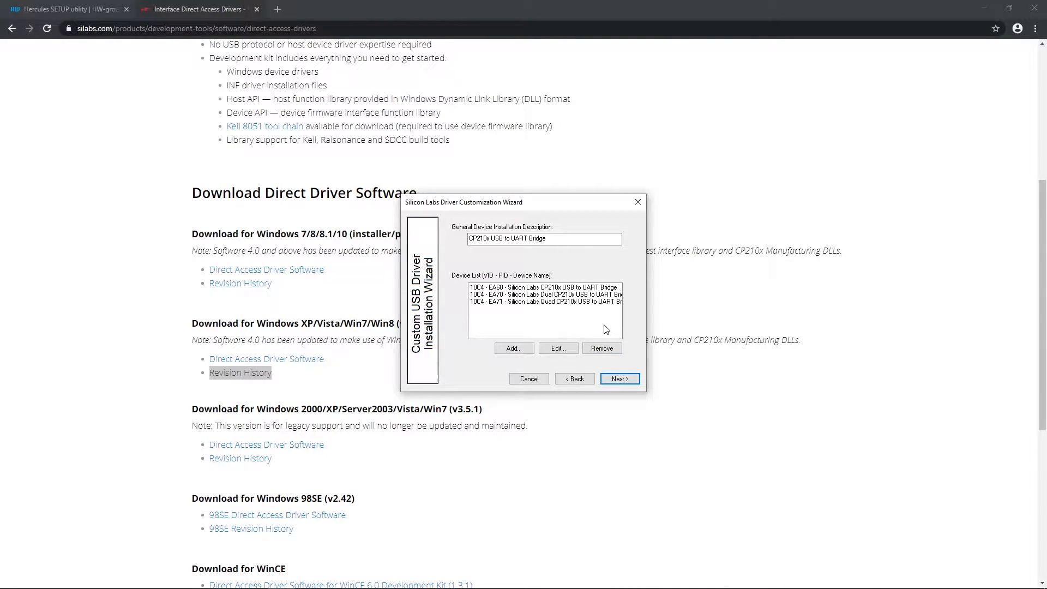
# Step: Keep default devices, VID/PID, product and options, create C:\Silabs\MCU\CustomCP210xDriverInstall and generate the driver files
pyautogui.click(619, 378)
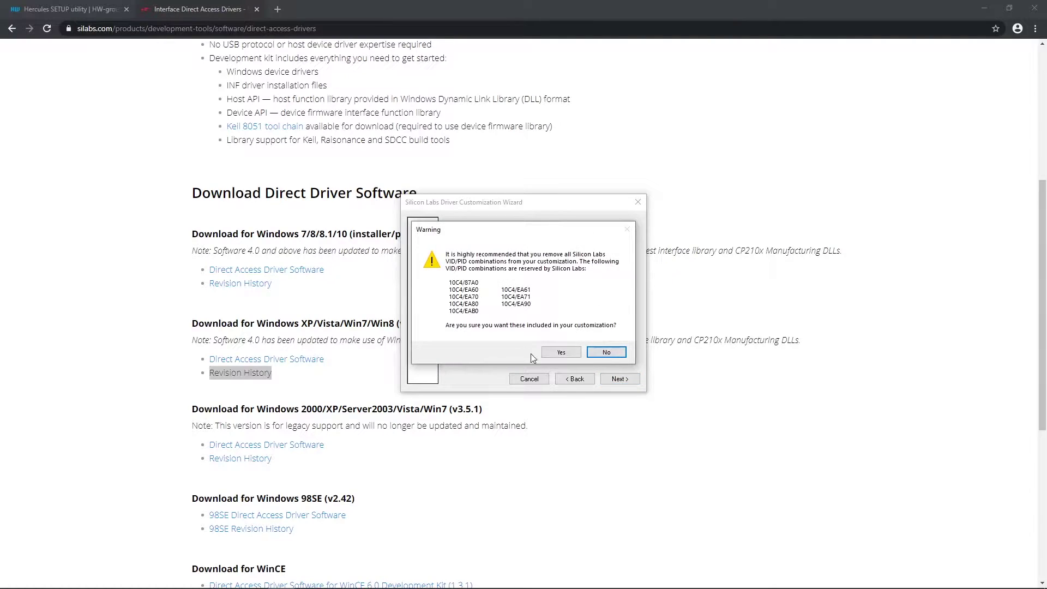
pyautogui.click(563, 352)
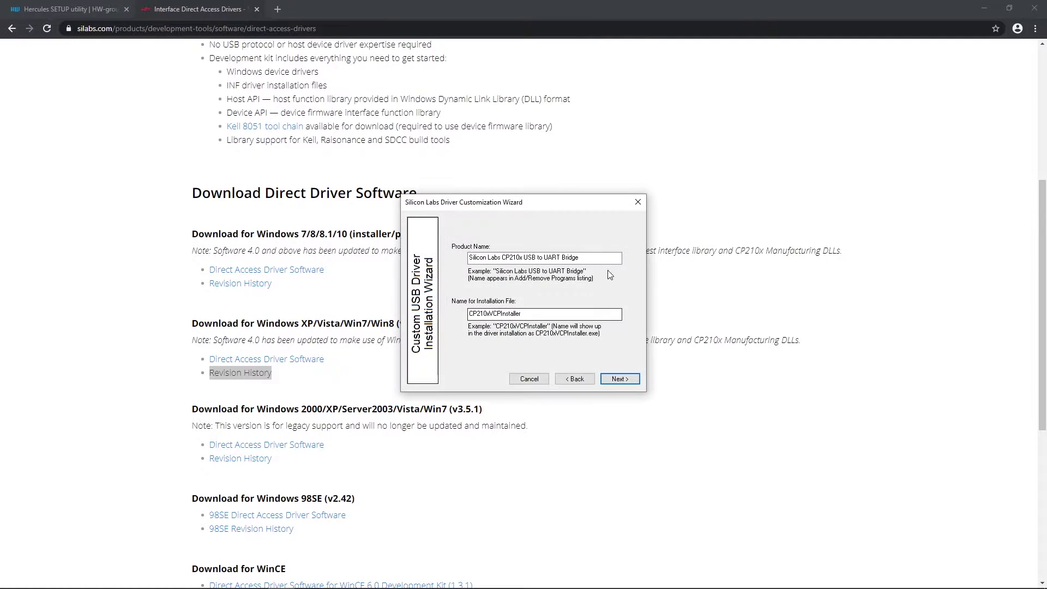
pyautogui.click(620, 380)
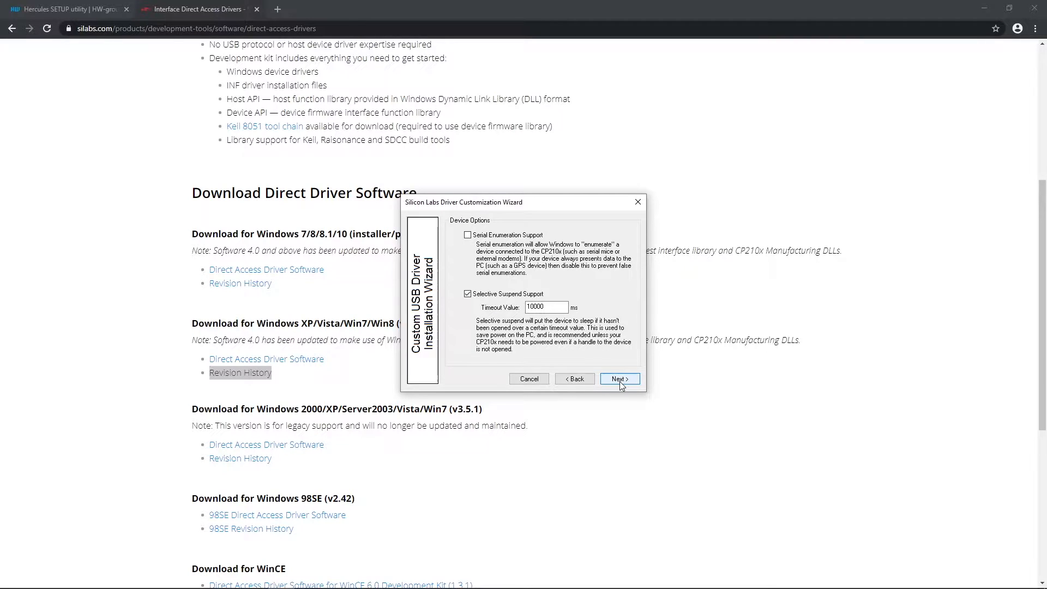
pyautogui.click(620, 381)
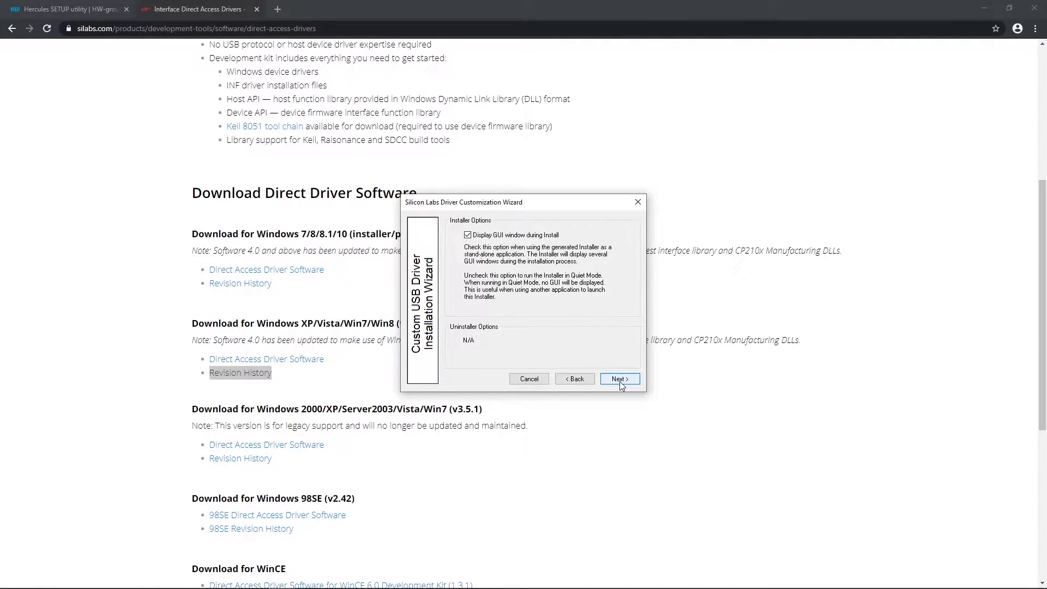
pyautogui.click(619, 381)
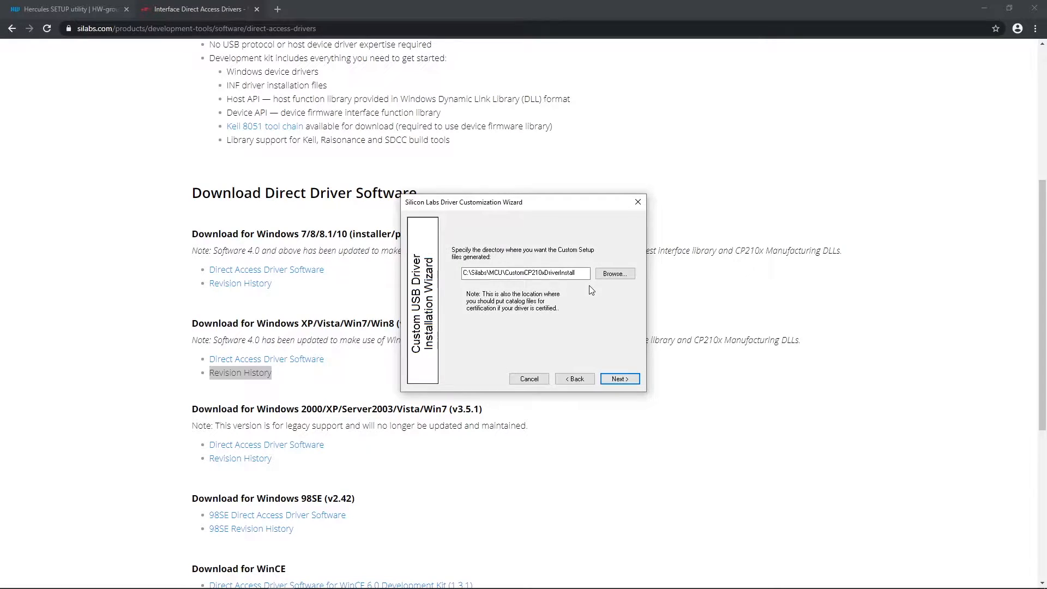
pyautogui.click(619, 379)
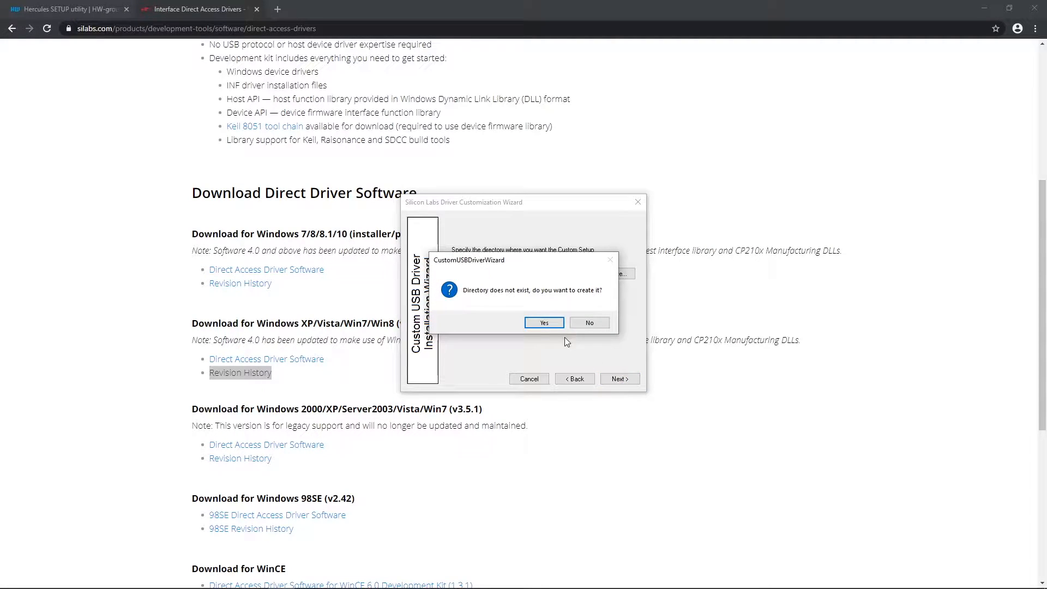
pyautogui.click(544, 325)
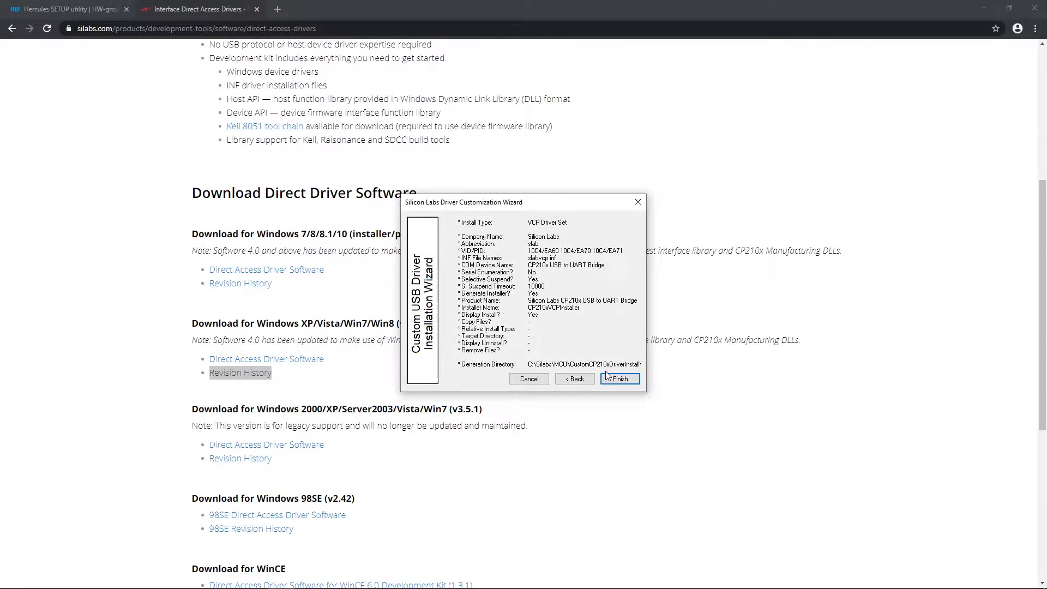
pyautogui.click(624, 382)
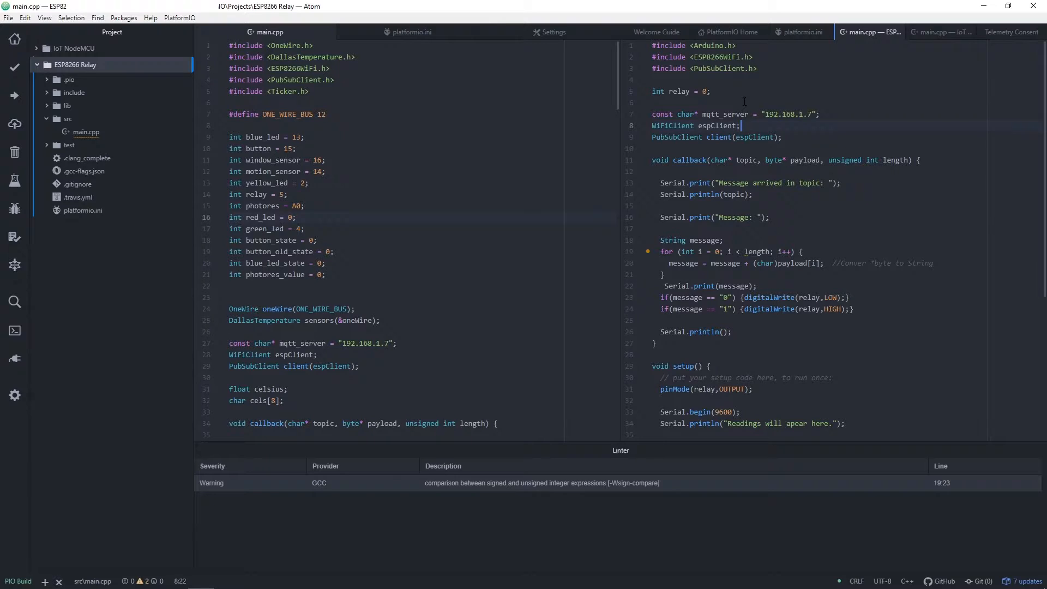
# Step: Upload the relay firmware to the board and check Devices, where the CP210x bridge shows on COM3
pyautogui.click(720, 205)
pyautogui.click(17, 96)
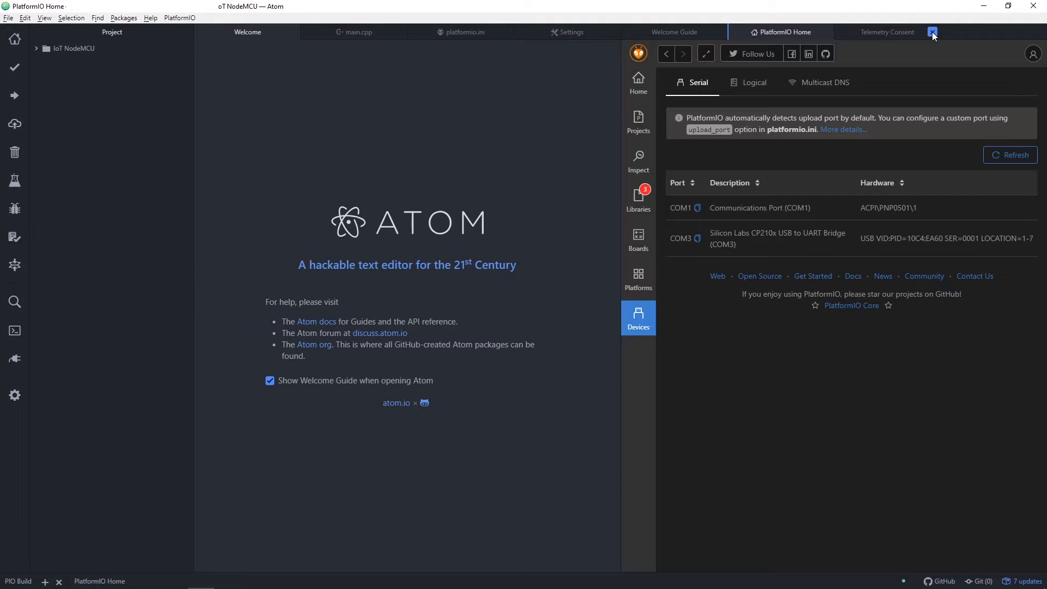
# Step: Check the COM3 CP210x entry in Devices, then start Create New Project from the Projects page
pyautogui.click(638, 120)
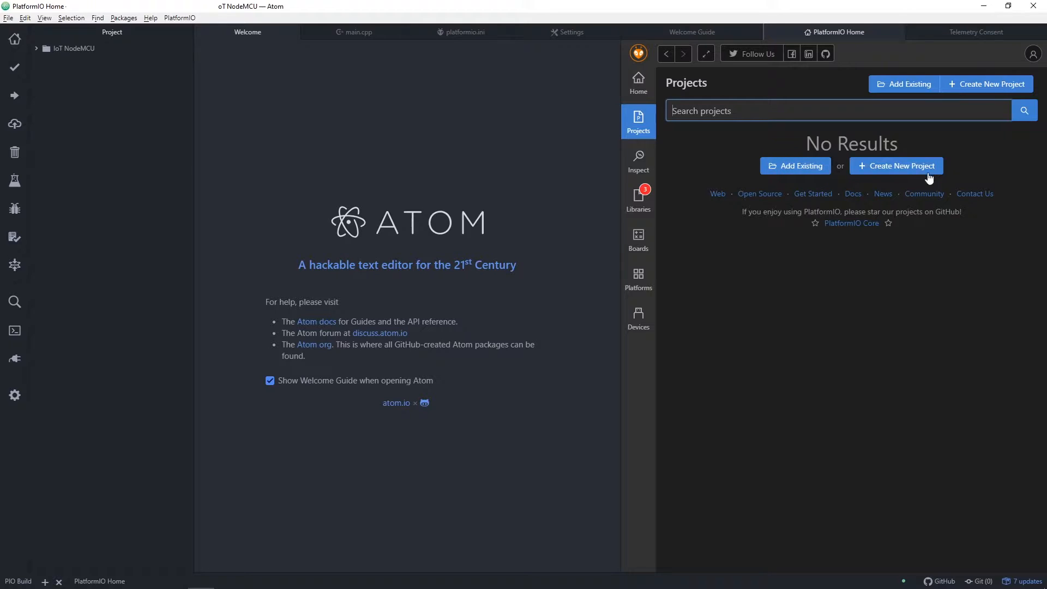
pyautogui.click(637, 319)
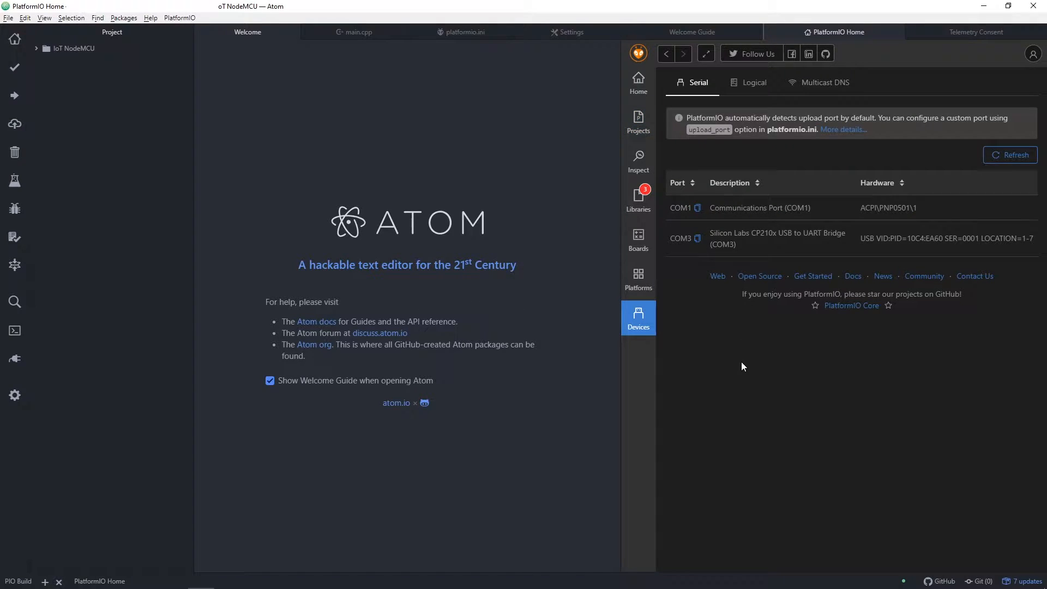
pyautogui.moveTo(729, 233); pyautogui.dragTo(843, 233)
pyautogui.click(751, 328)
pyautogui.click(646, 127)
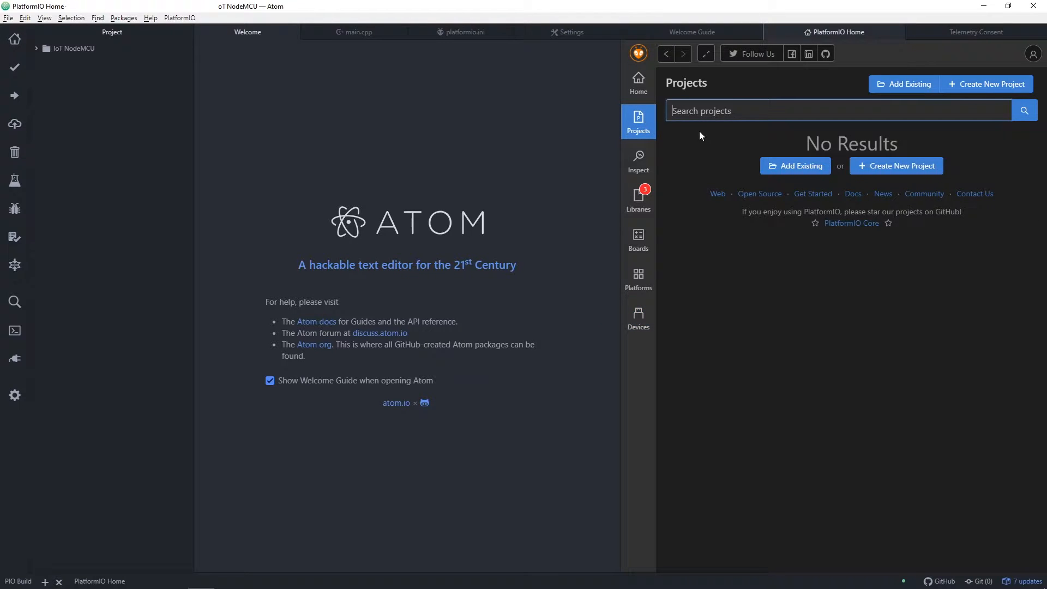
pyautogui.click(898, 166)
# Step: Name the project ESP8266 Relay, choose the Espressif ESP8266 ESP-12E board and Arduino framework
pyautogui.click(834, 178)
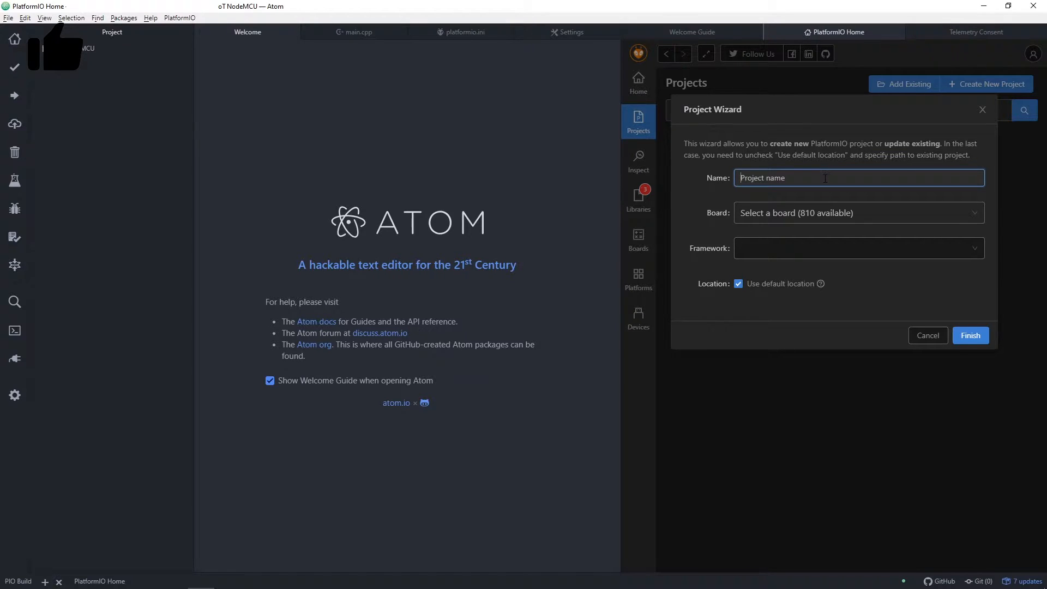
pyautogui.write('ESP8266 Relay')
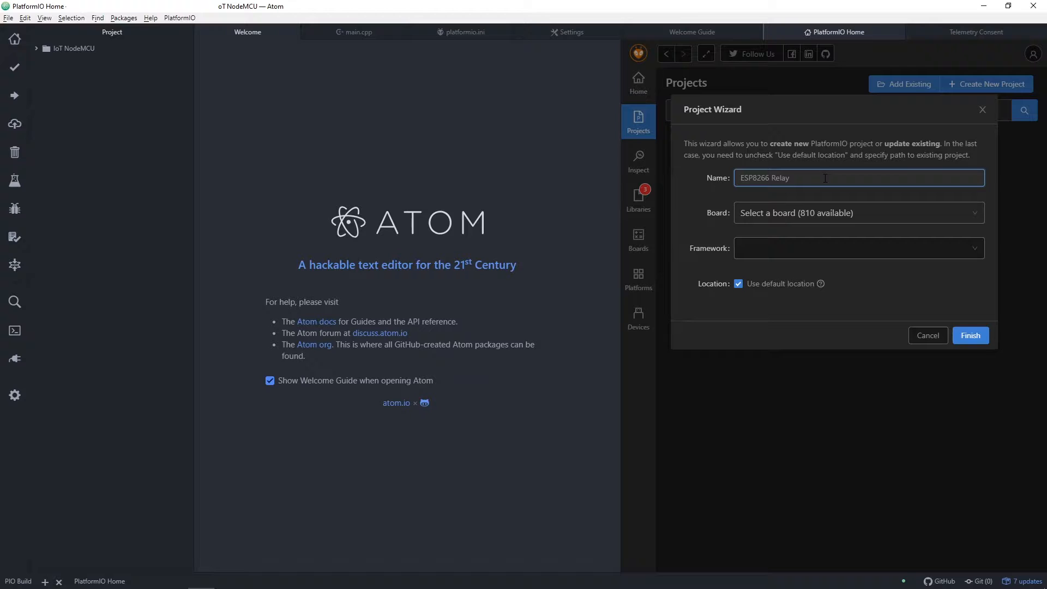
pyautogui.click(951, 212)
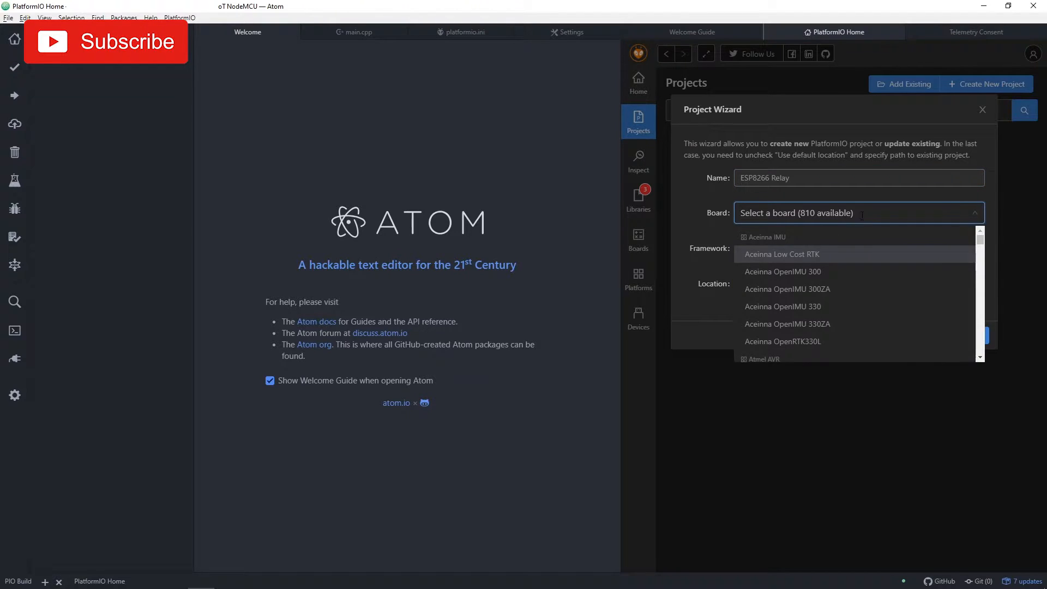
pyautogui.write('esp8')
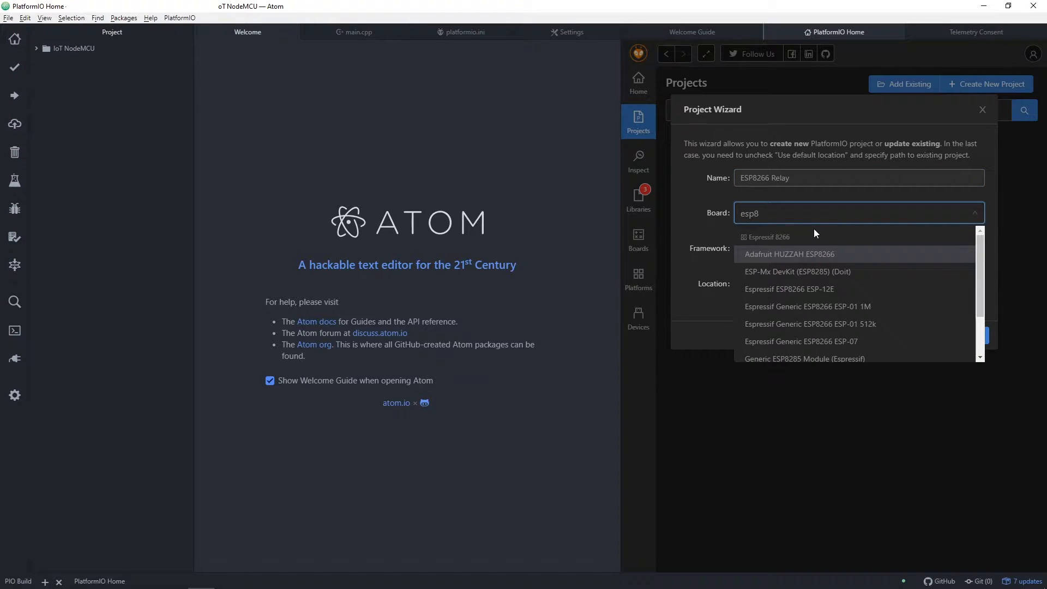
pyautogui.write('266')
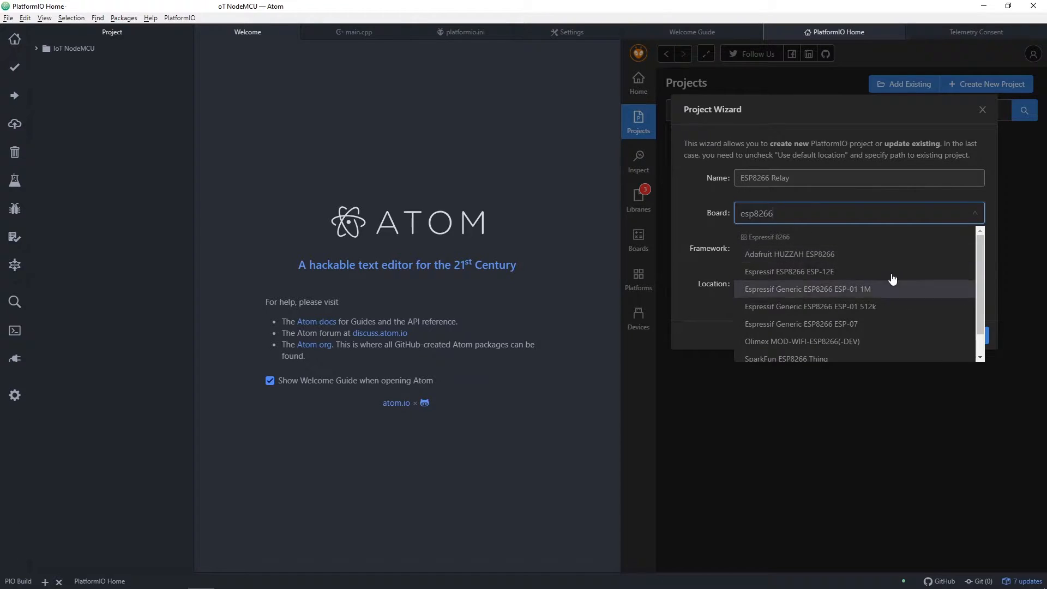
pyautogui.scroll(-1, 900, 290)
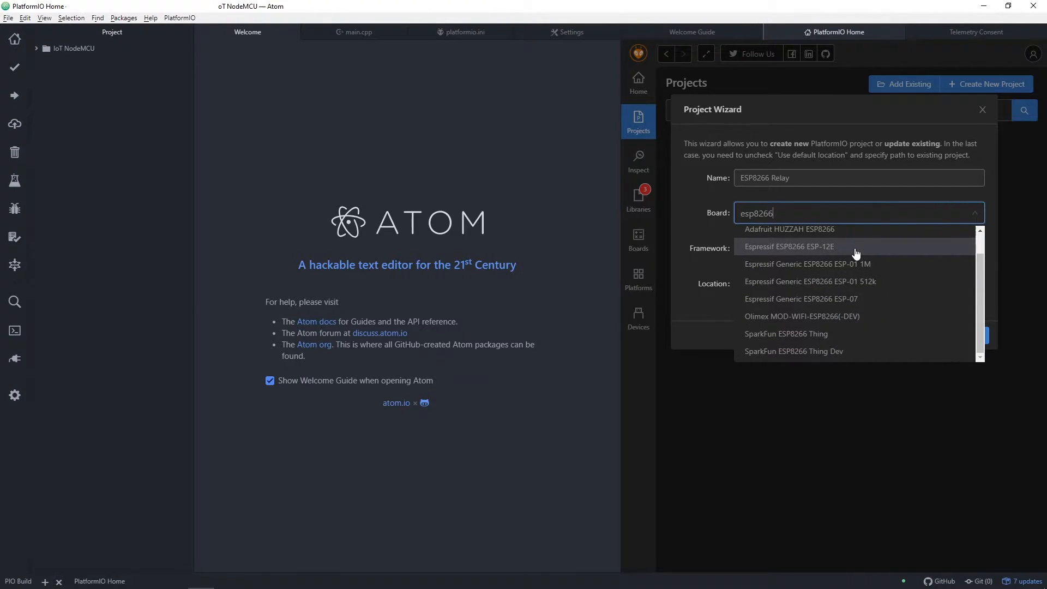
pyautogui.scroll(1, 845, 278)
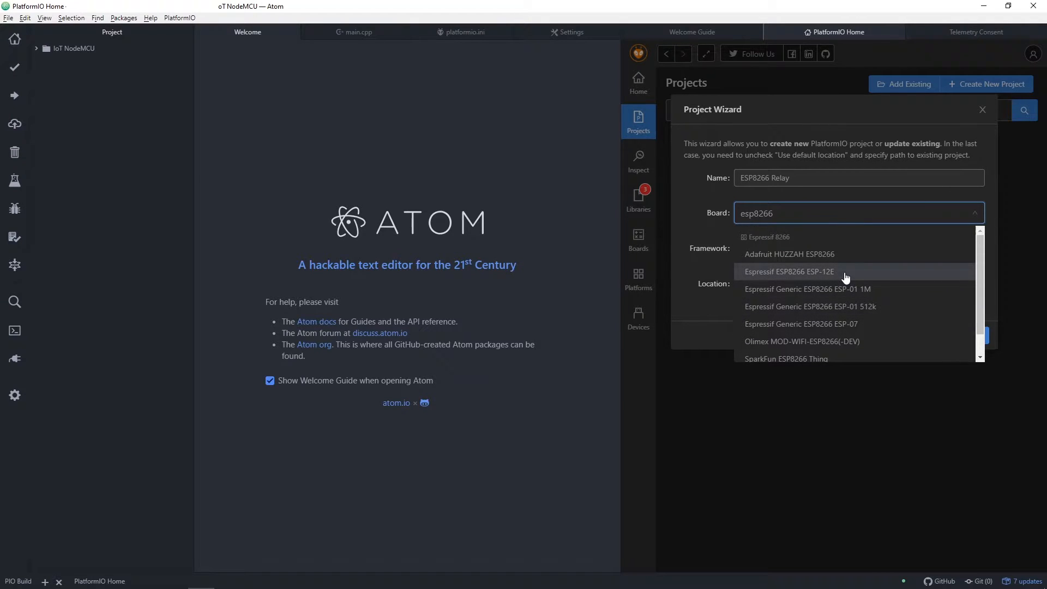
pyautogui.click(846, 277)
pyautogui.click(975, 253)
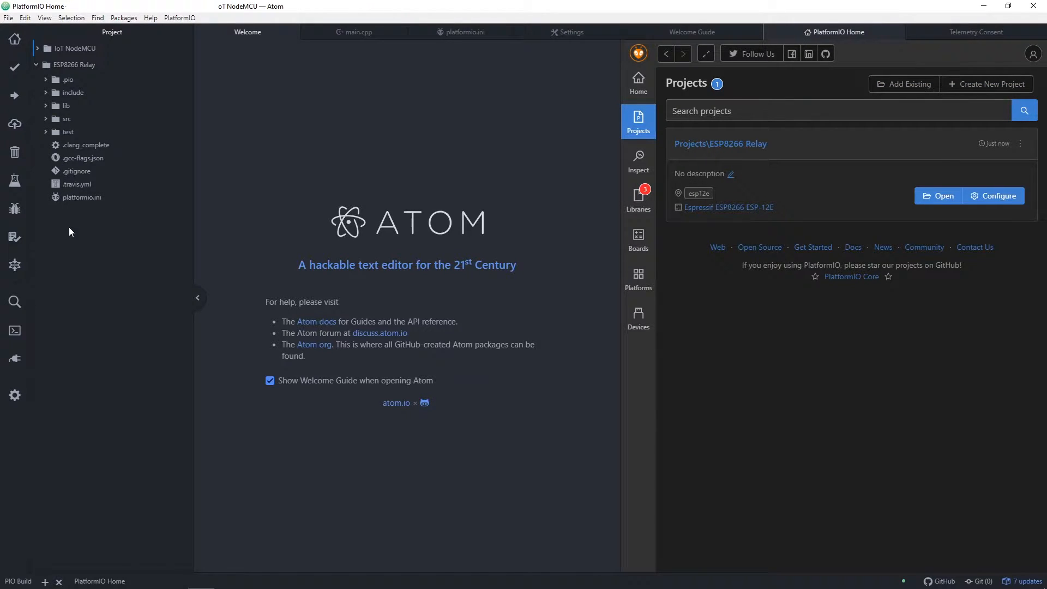
# Step: Review board = esp12e in platformio.ini, then view the new project's main.cpp starter code
pyautogui.click(88, 197)
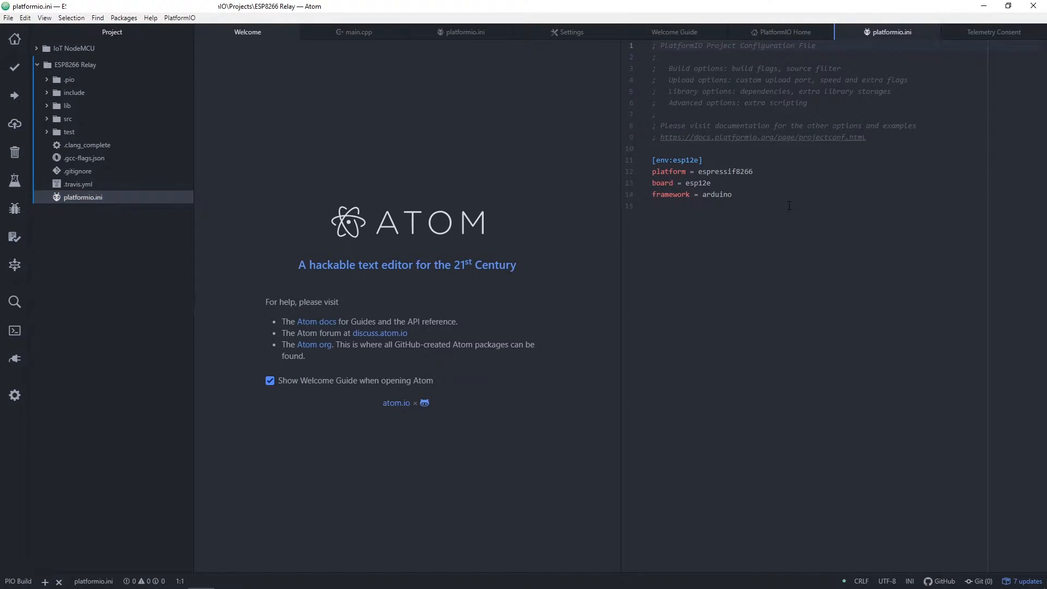
pyautogui.click(740, 183)
pyautogui.click(49, 119)
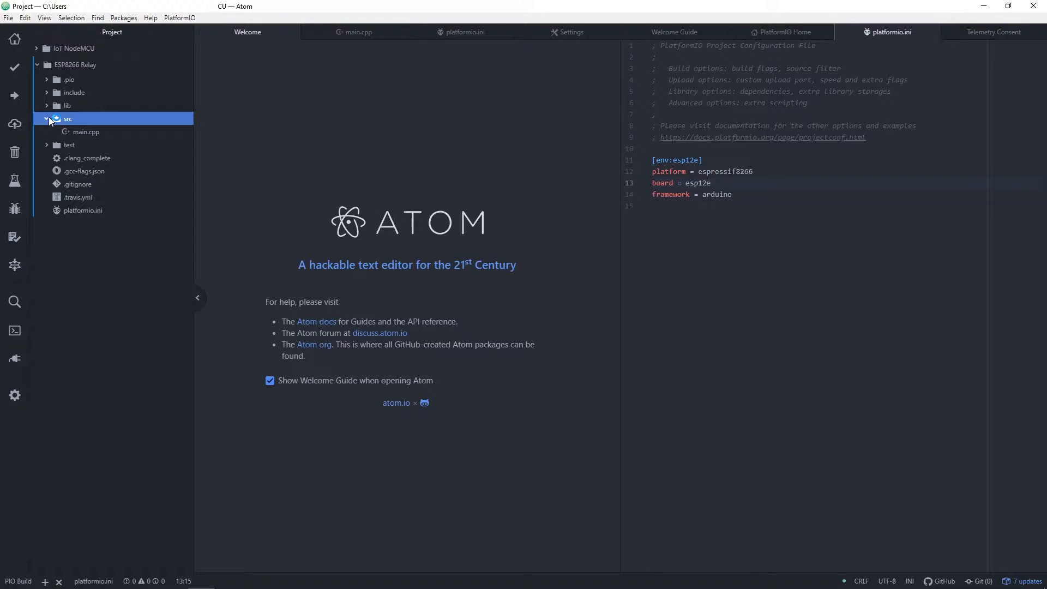
pyautogui.click(82, 131)
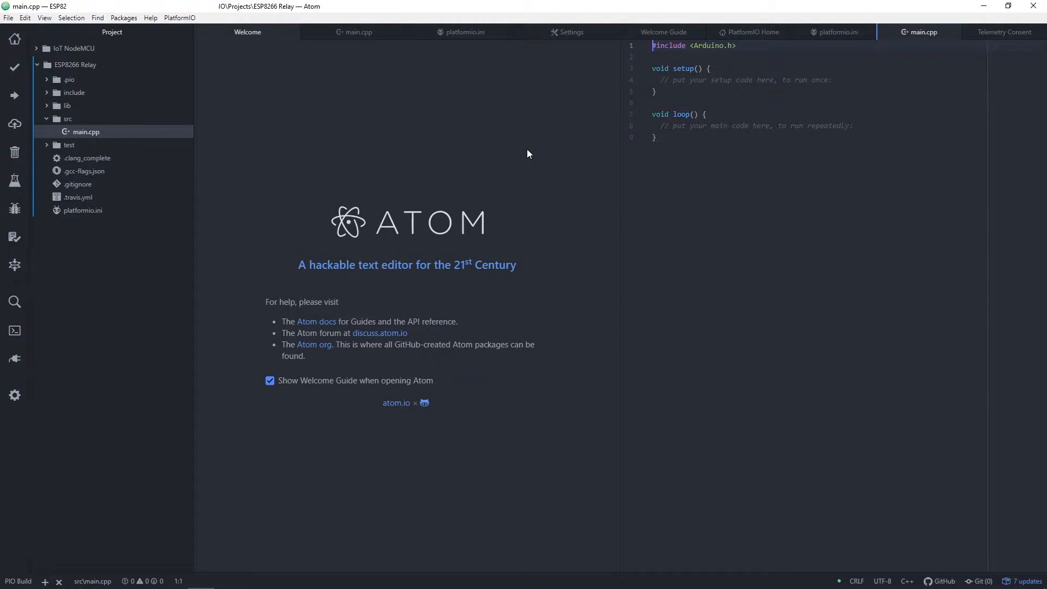
# Step: Copy the ESP8266WiFi include from the IoT NodeMCU main.cpp into the relay main.cpp and save
pyautogui.click(37, 49)
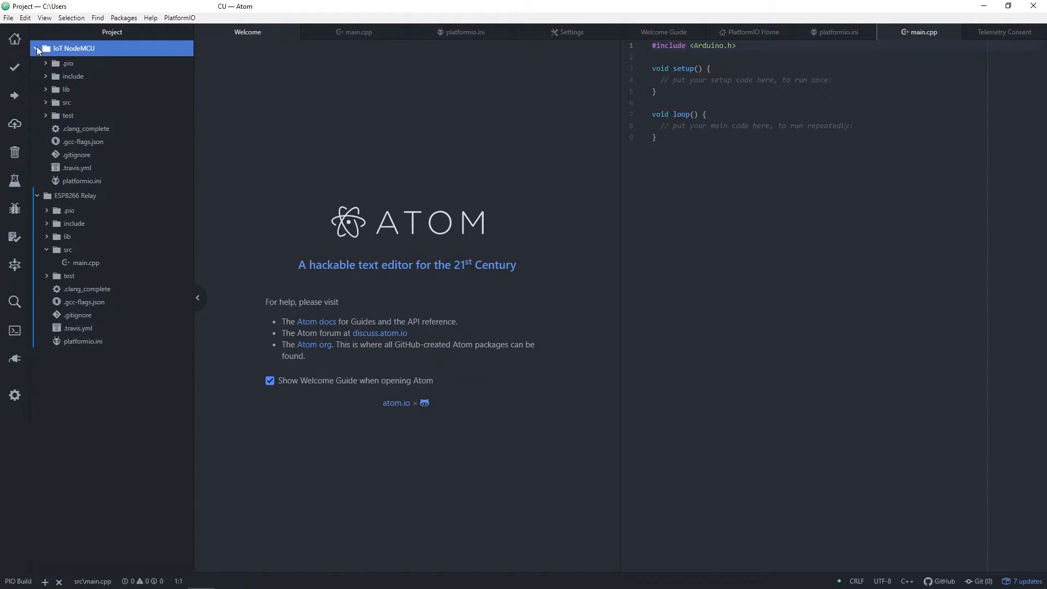
pyautogui.click(44, 101)
pyautogui.click(71, 117)
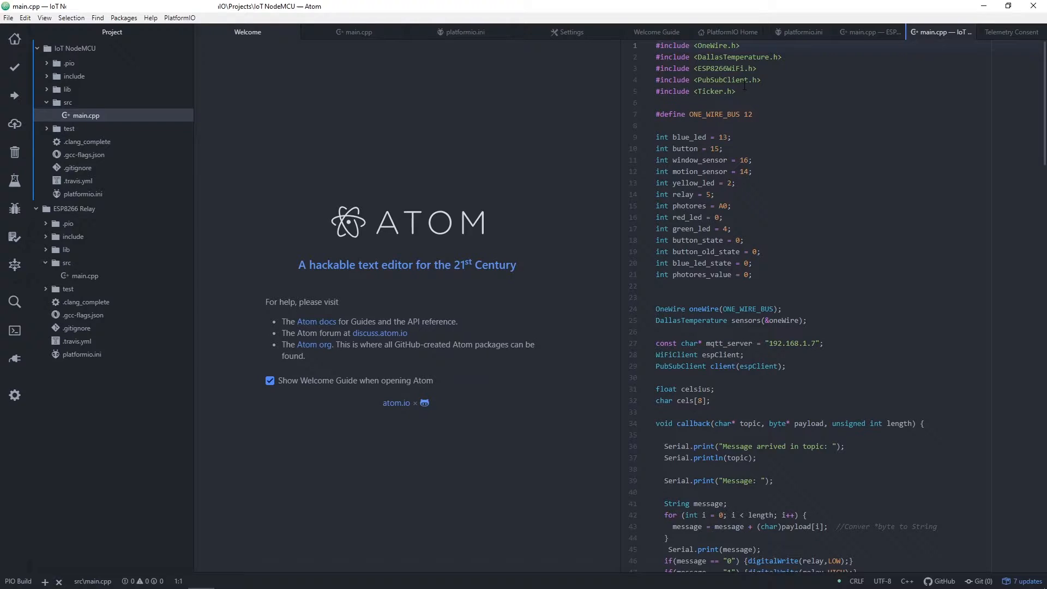
pyautogui.moveTo(769, 69); pyautogui.dragTo(655, 68)
pyautogui.click(770, 68)
pyautogui.moveTo(769, 72); pyautogui.dragTo(656, 69)
pyautogui.rightClick(718, 69)
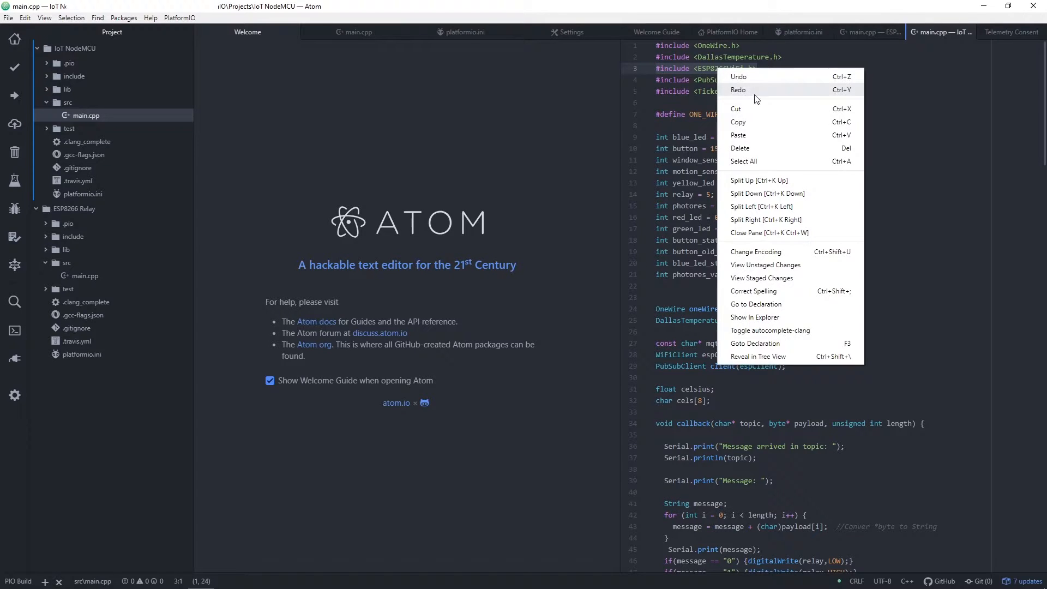
pyautogui.click(786, 117)
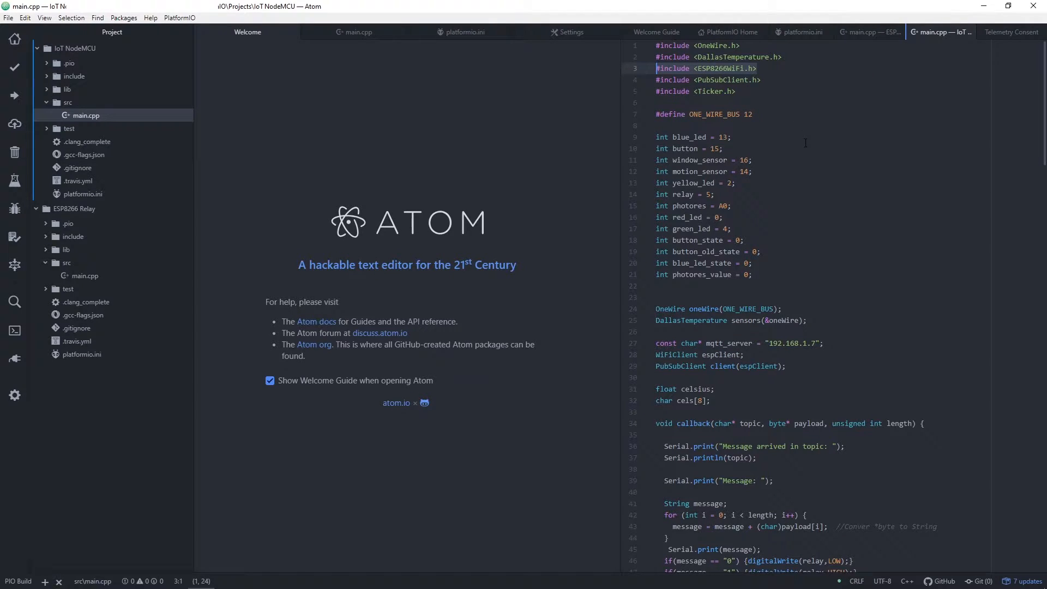
pyautogui.click(876, 31)
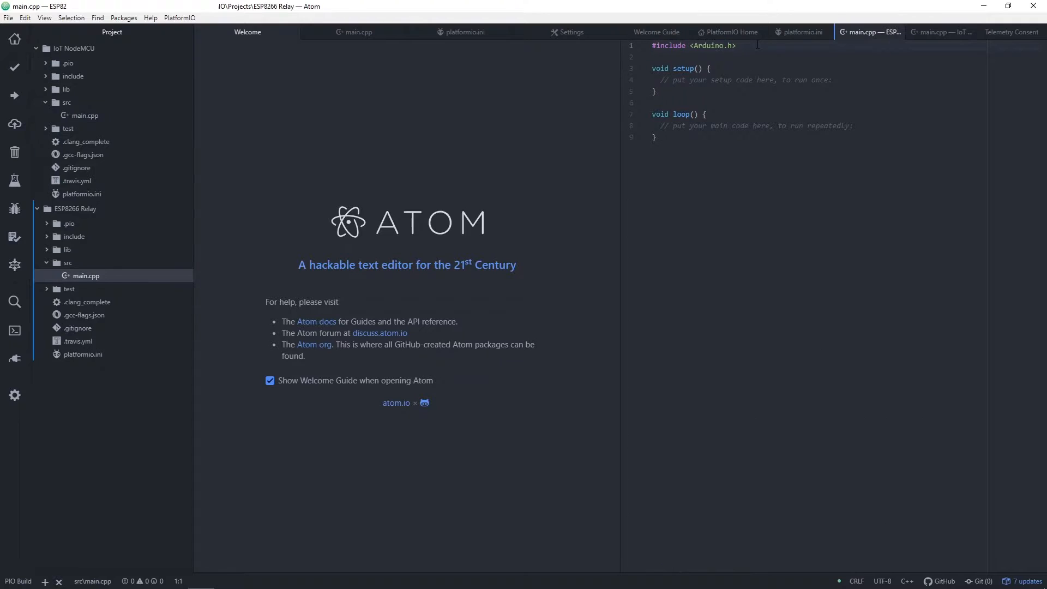
pyautogui.click(758, 45)
pyautogui.press('Return')
pyautogui.hotkey('ctrl', 'v')
pyautogui.hotkey('ctrl', 's')
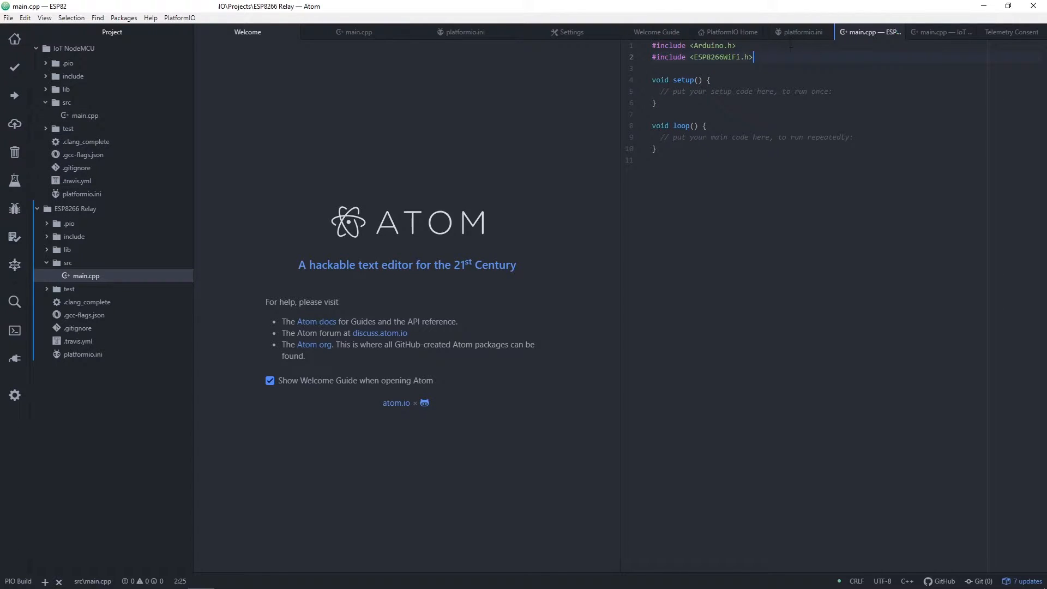
# Step: Add the relay pin declaration int relay = 5; after the includes in the relay sketch
pyautogui.click(798, 32)
pyautogui.click(944, 32)
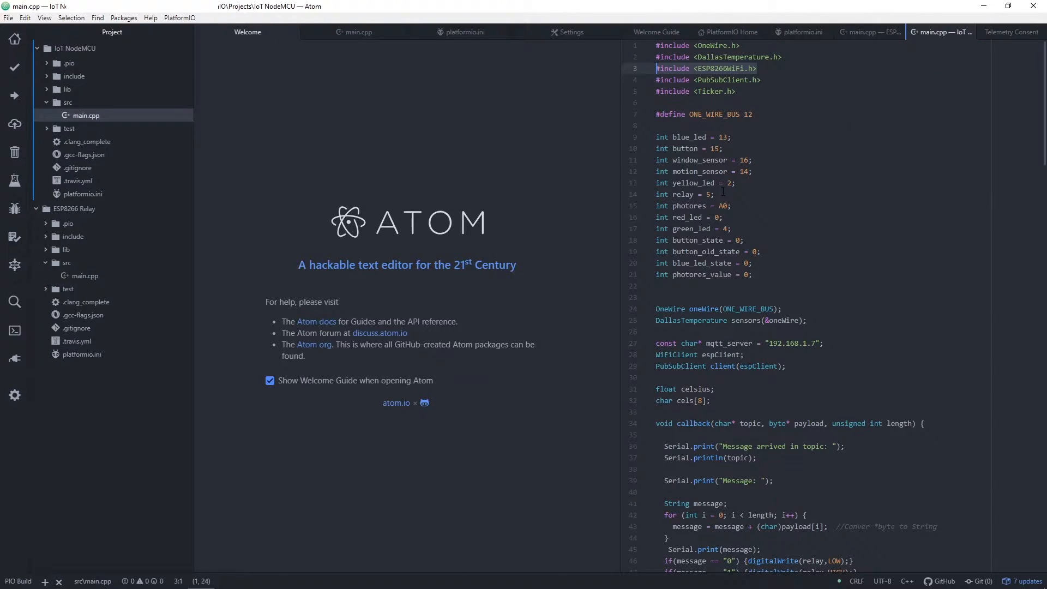
pyautogui.click(655, 190)
pyautogui.click(870, 31)
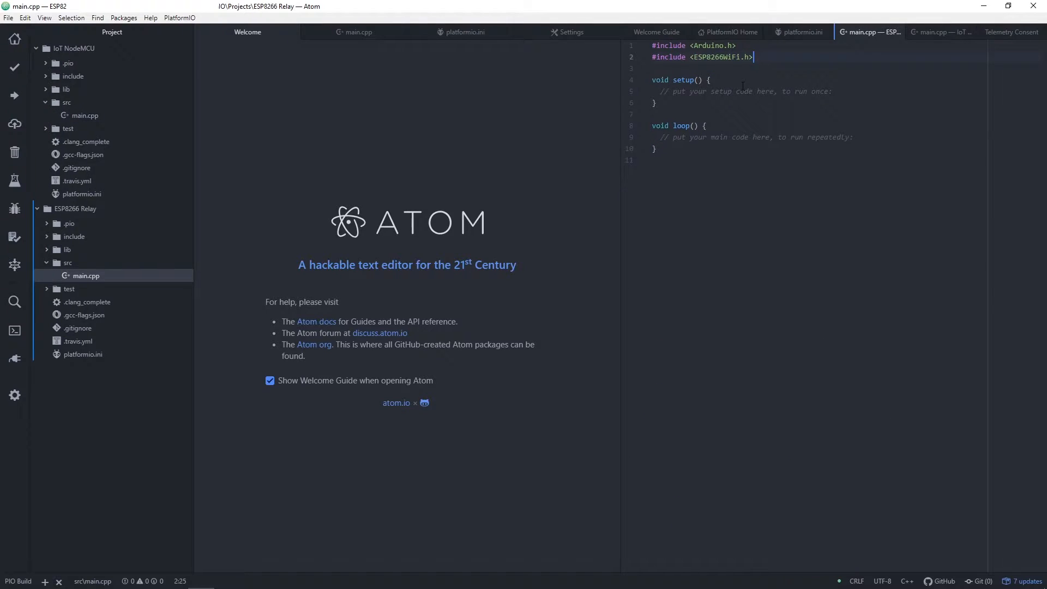
pyautogui.click(845, 67)
pyautogui.press('Return')
pyautogui.press('Return')
pyautogui.press('Up')
pyautogui.write('int relay = 5;')
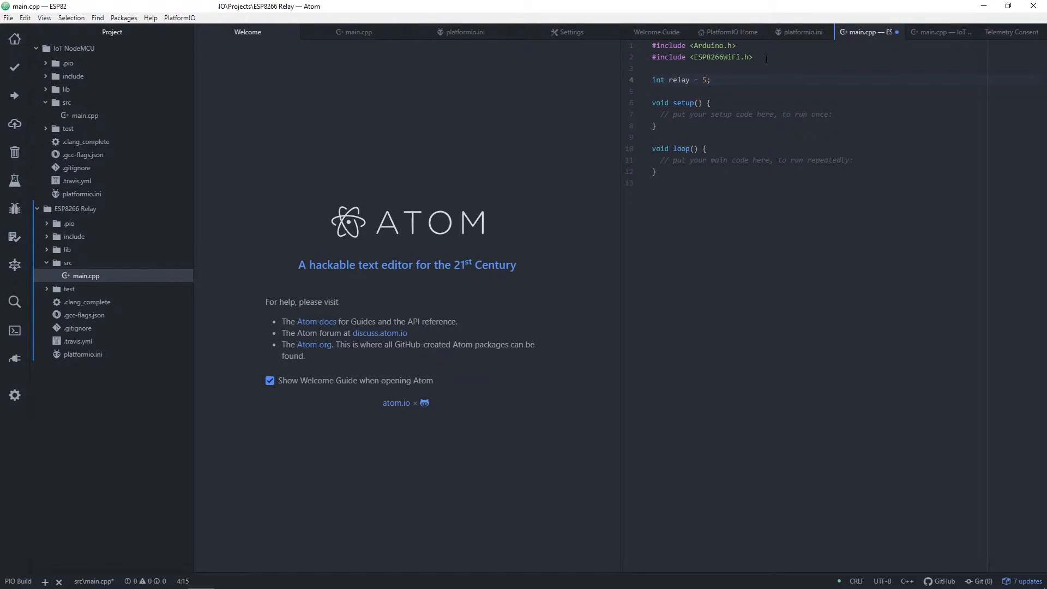
pyautogui.click(920, 32)
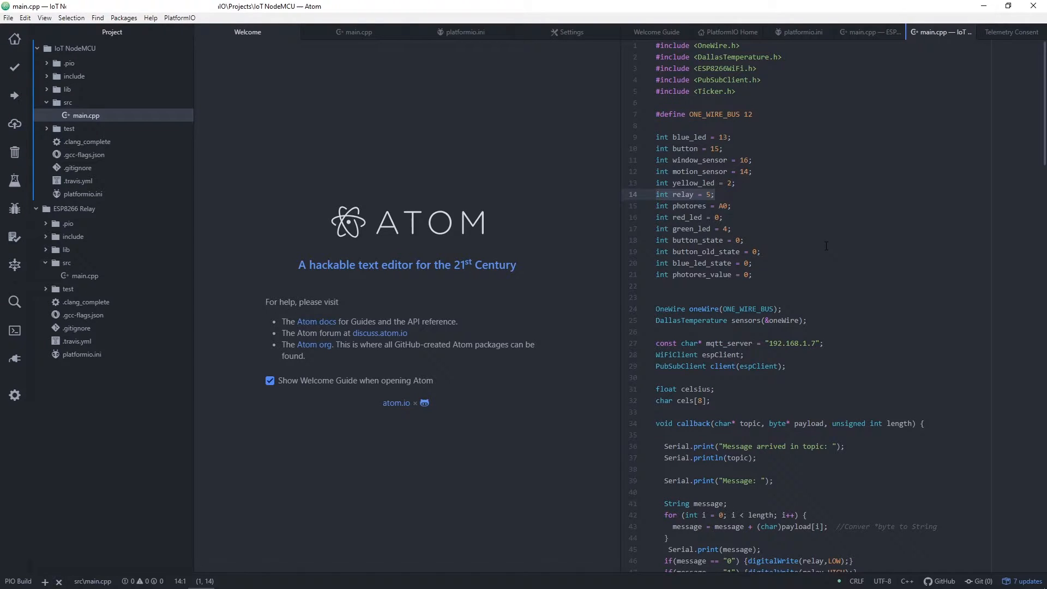
pyautogui.scroll(-1, 752, 246)
pyautogui.scroll(-3, 777, 252)
pyautogui.scroll(-1, 811, 258)
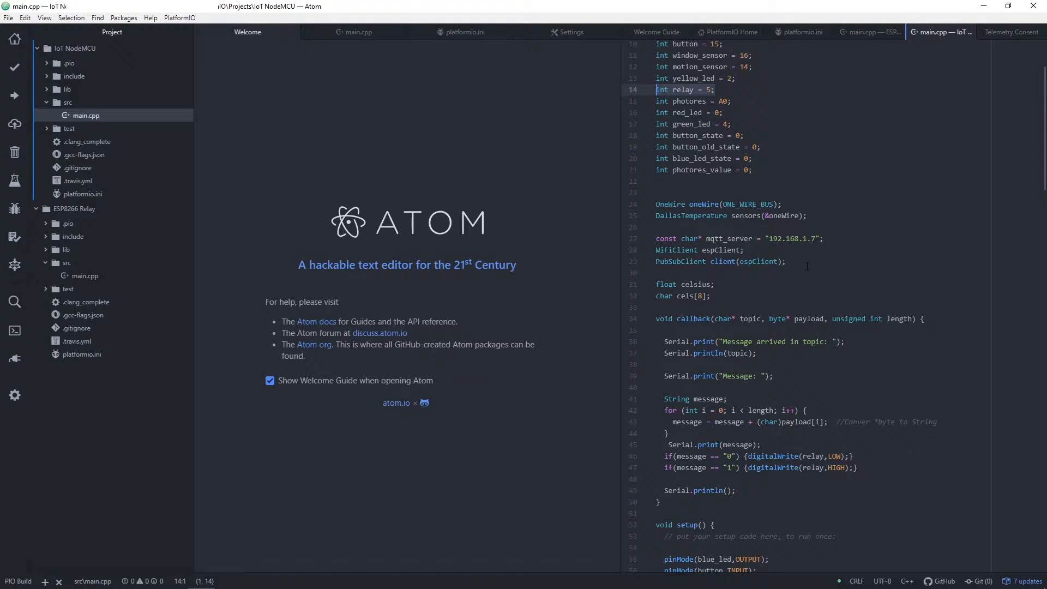
# Step: Paste the MQTT server and client declarations below the relay pin, then copy pinMode(relay,OUTPUT) for setup()
pyautogui.moveTo(655, 238); pyautogui.dragTo(799, 261)
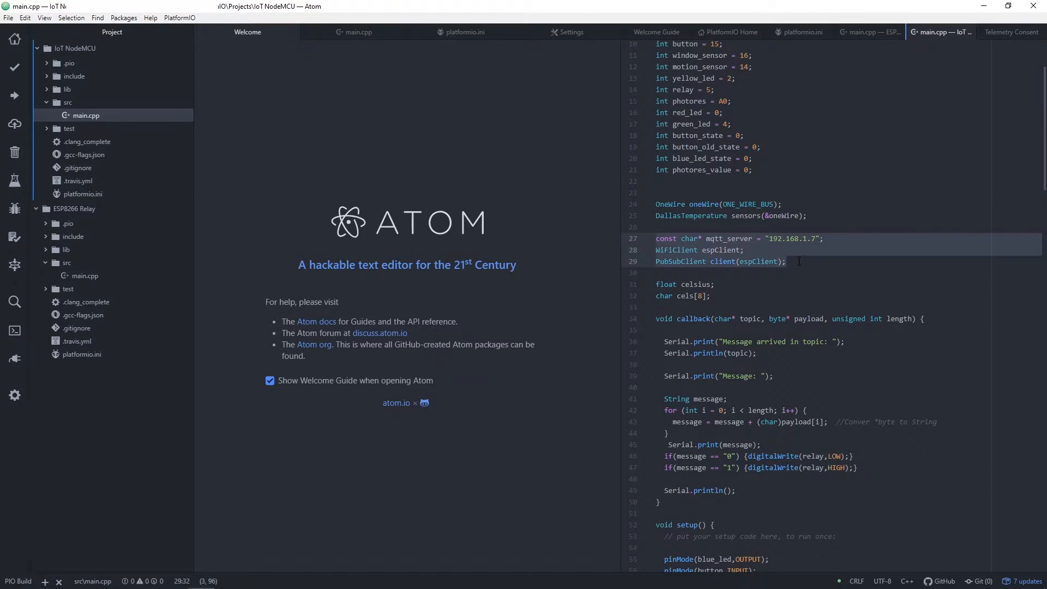
pyautogui.click(775, 261)
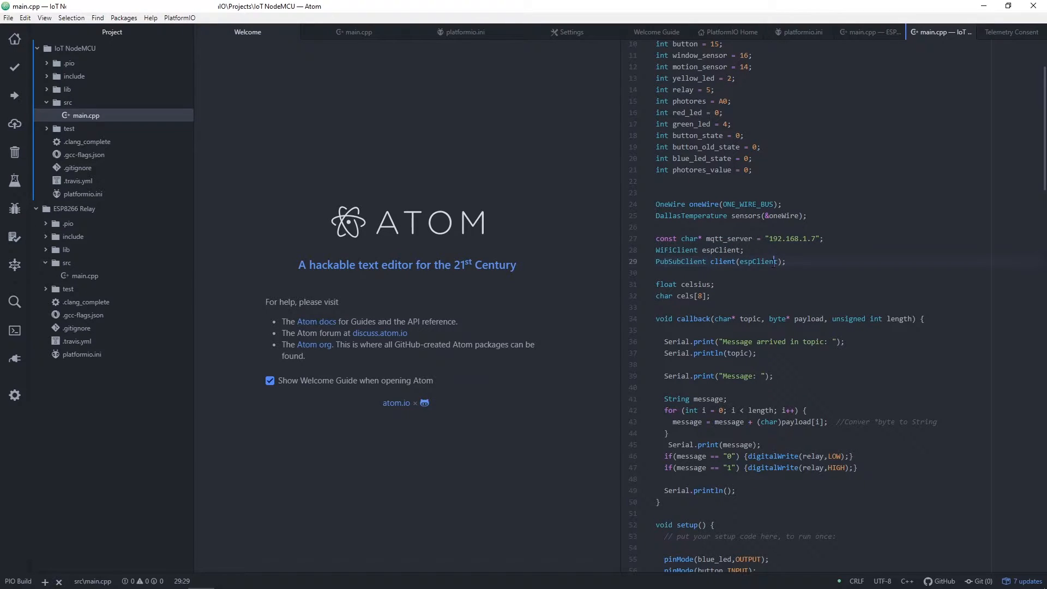
pyautogui.moveTo(790, 262); pyautogui.dragTo(653, 239)
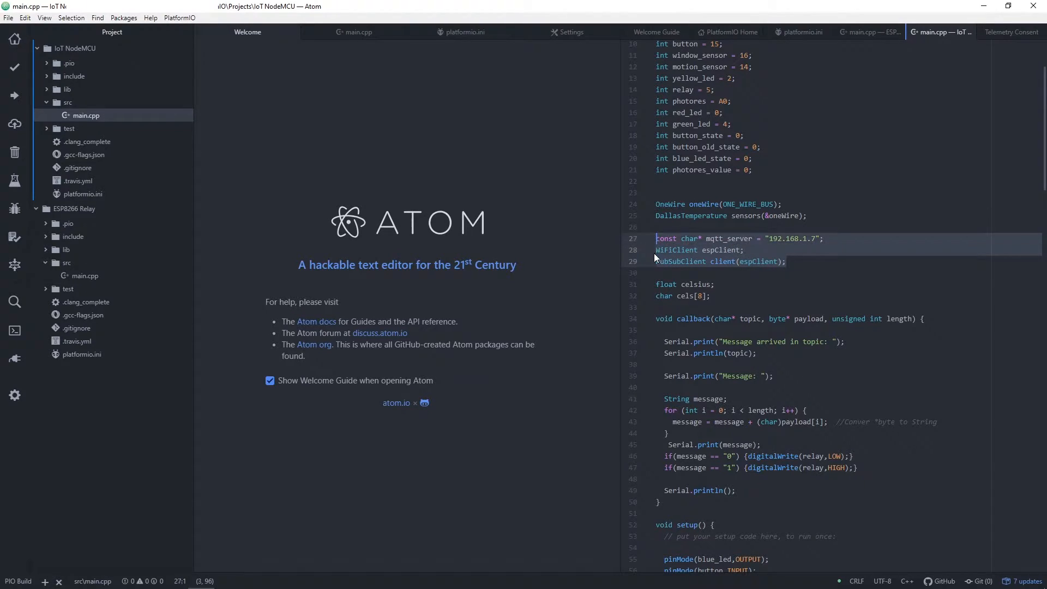
pyautogui.click(869, 37)
pyautogui.click(936, 38)
pyautogui.click(868, 32)
pyautogui.click(750, 82)
pyautogui.press('Return')
pyautogui.press('Return')
pyautogui.hotkey('ctrl', 'v')
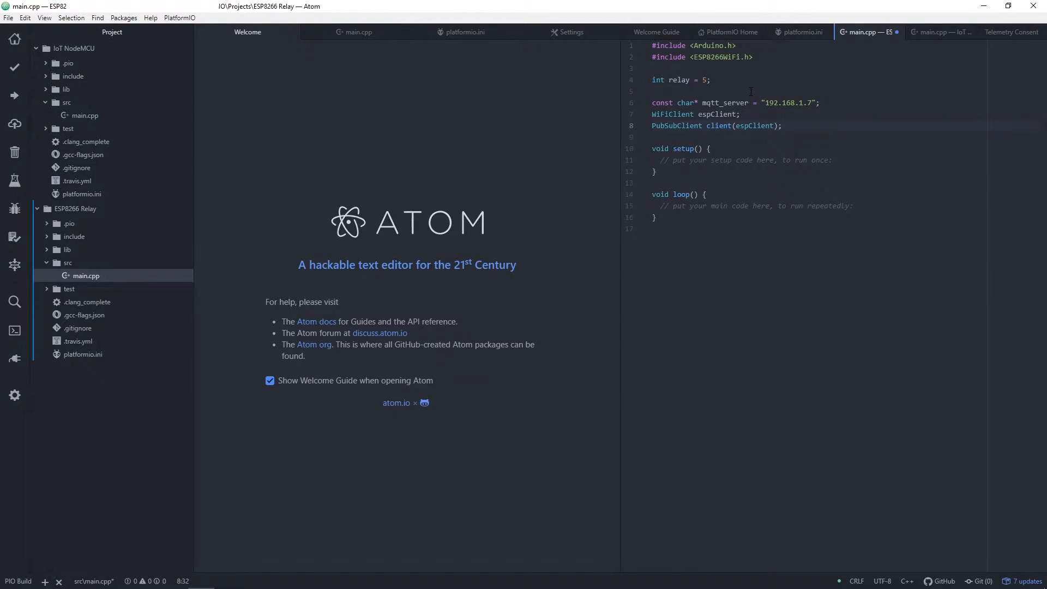
pyautogui.click(930, 33)
pyautogui.scroll(-5, 858, 219)
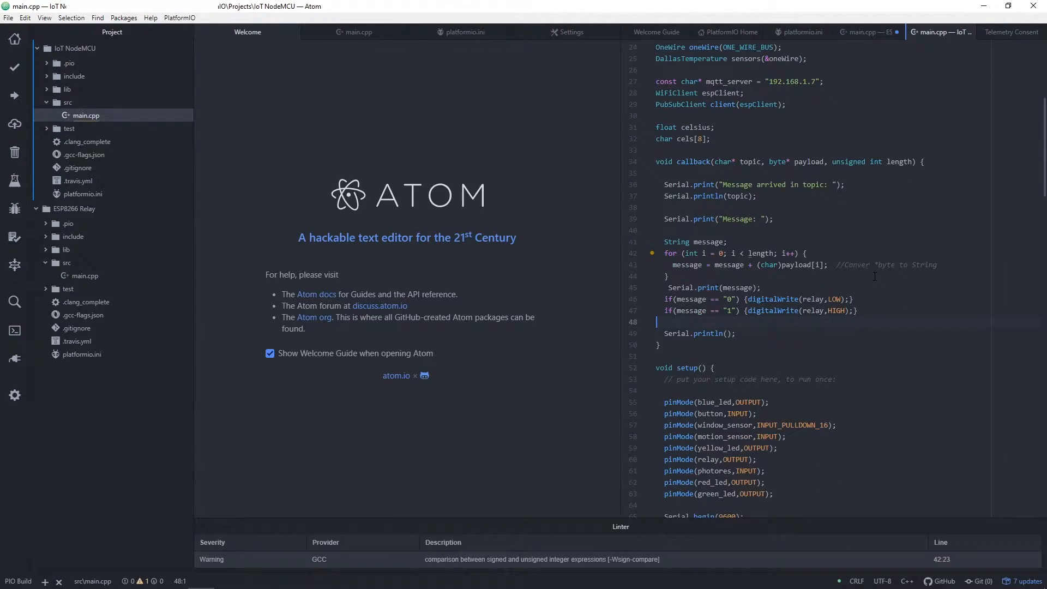
pyautogui.scroll(-3, 870, 248)
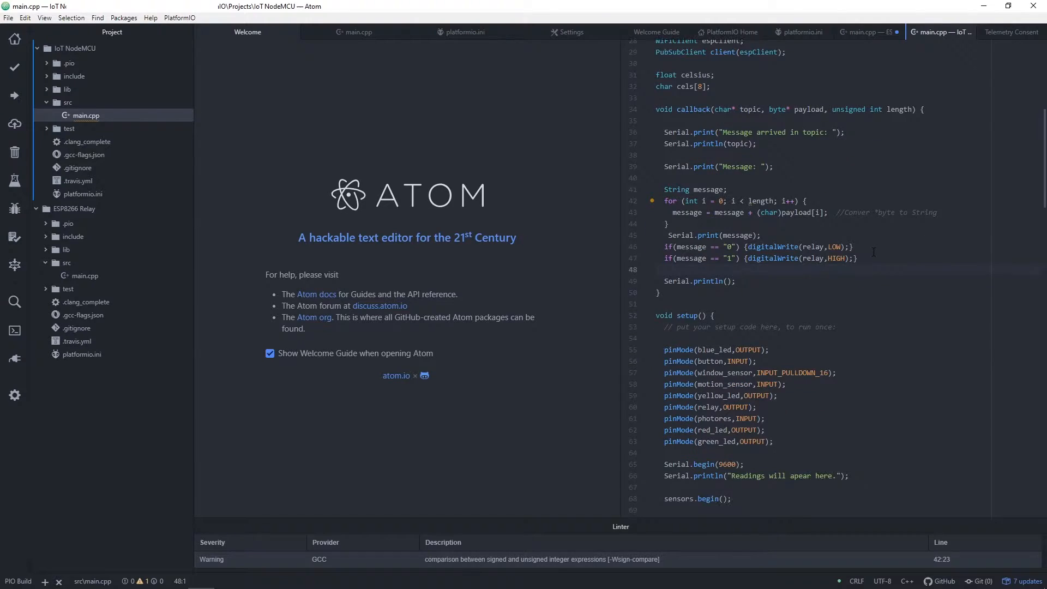
pyautogui.scroll(-2, 859, 303)
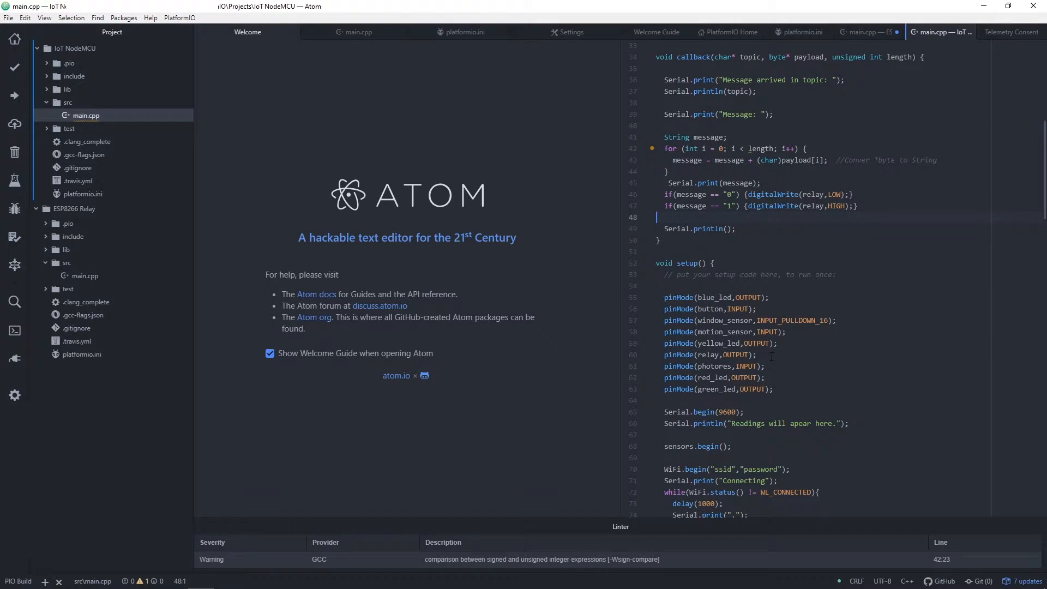
pyautogui.moveTo(772, 356); pyautogui.dragTo(664, 355)
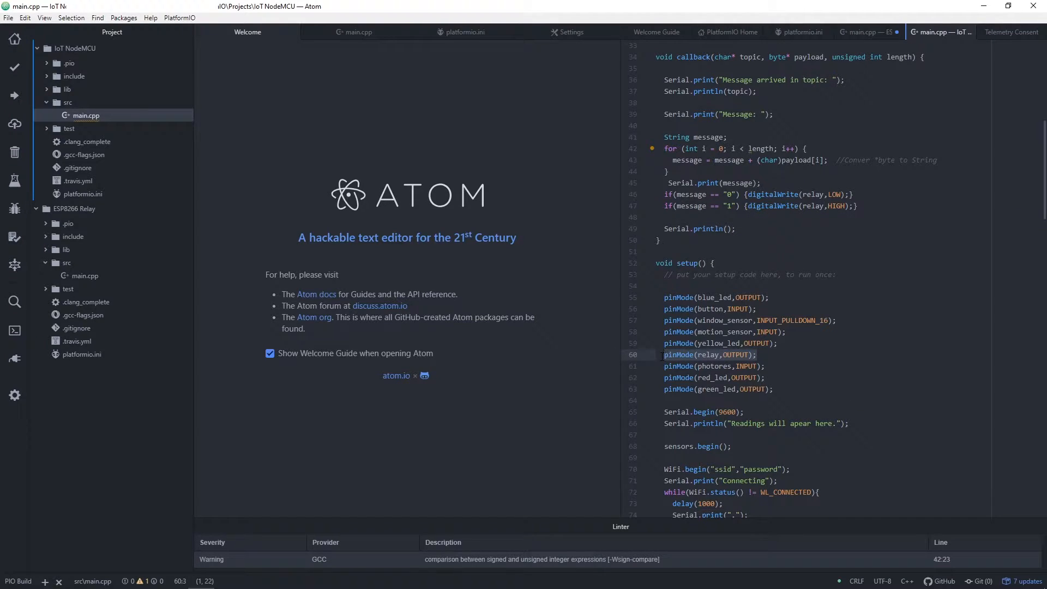
pyautogui.click(876, 31)
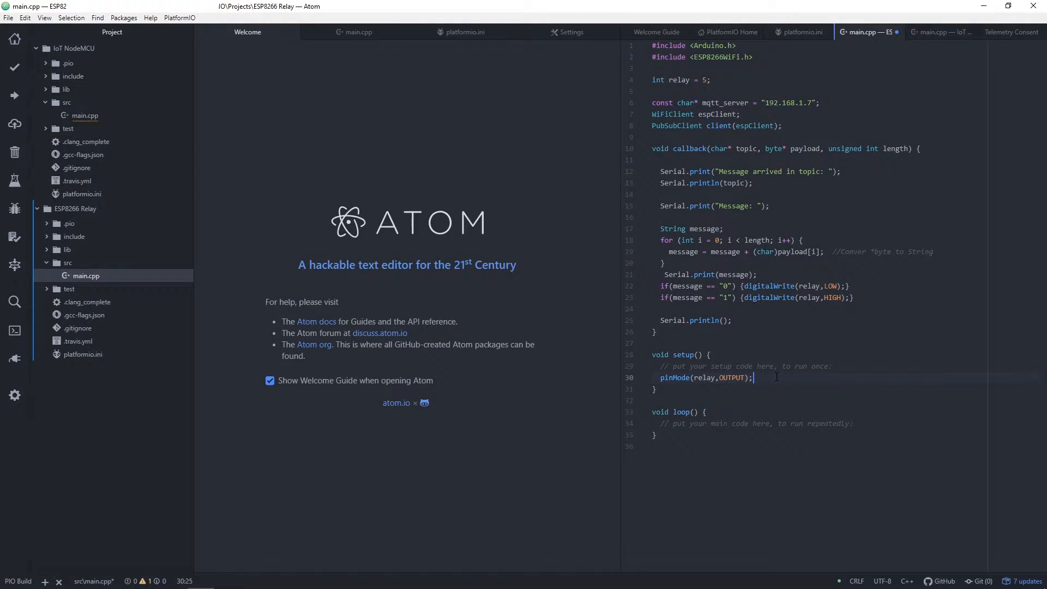
# Step: Copy the Serial.begin and Serial.println startup lines from the NodeMCU sketch into the relay setup()
pyautogui.hotkey('ctrl', 'z')
pyautogui.click(929, 32)
pyautogui.scroll(-1, 833, 270)
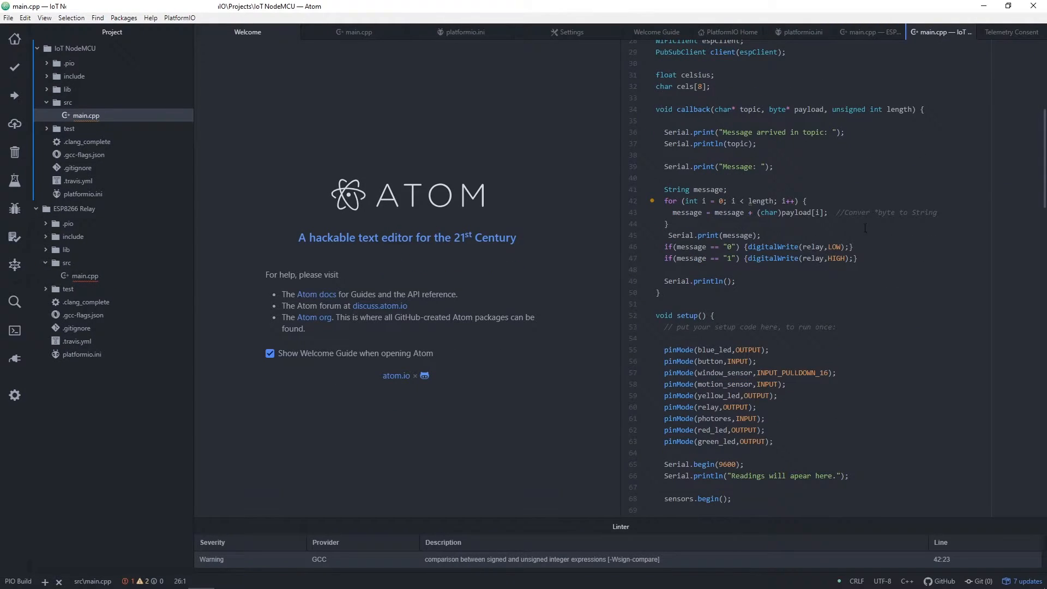
pyautogui.scroll(-1, 836, 266)
pyautogui.scroll(-2, 840, 260)
pyautogui.scroll(-4, 844, 295)
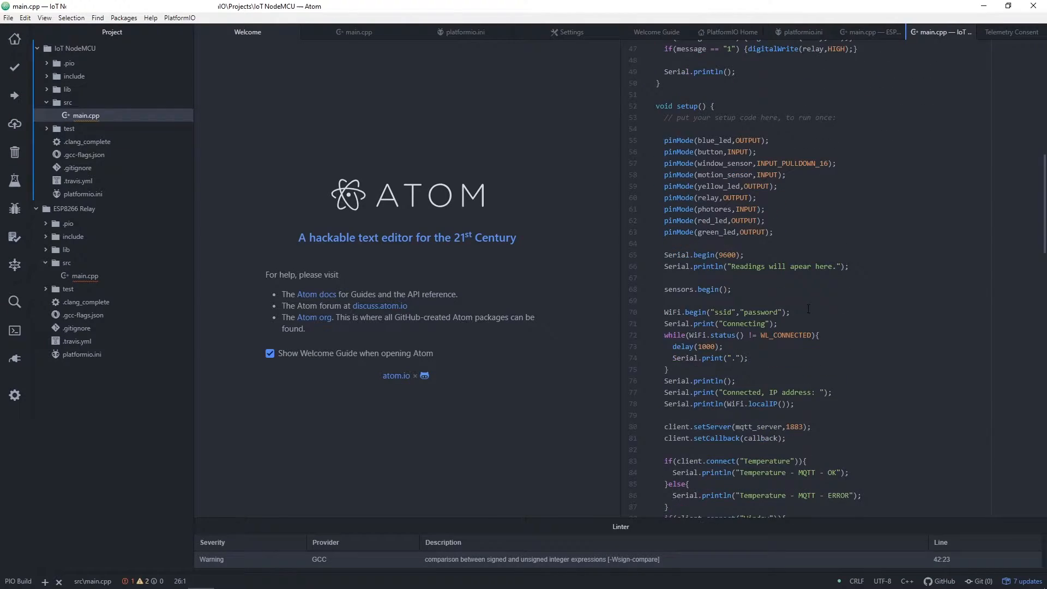
pyautogui.doubleClick(679, 289)
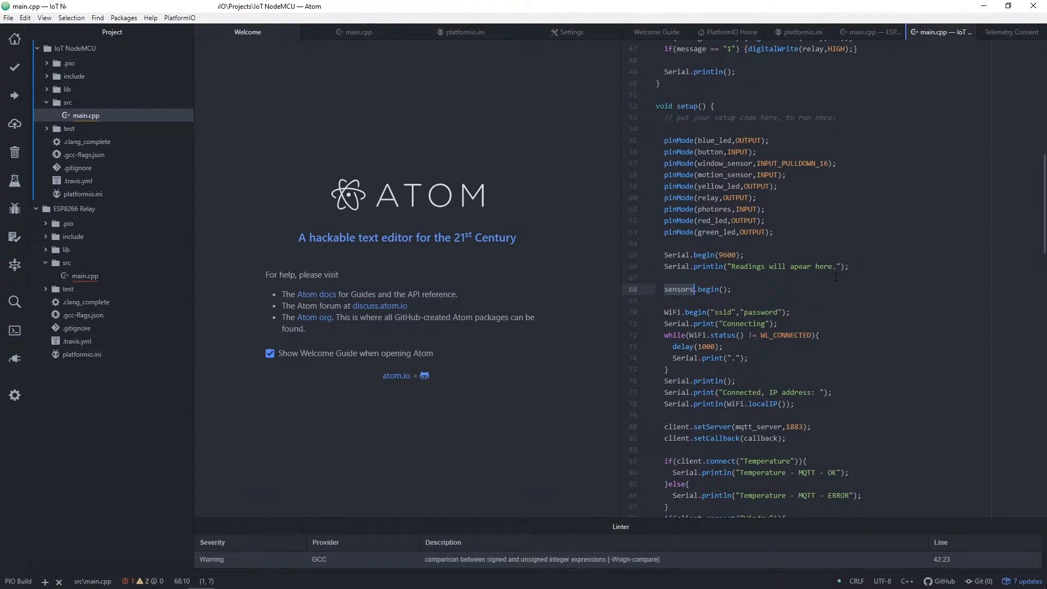
pyautogui.scroll(-1, 829, 371)
pyautogui.moveTo(664, 229); pyautogui.dragTo(850, 240)
pyautogui.rightClick(724, 231)
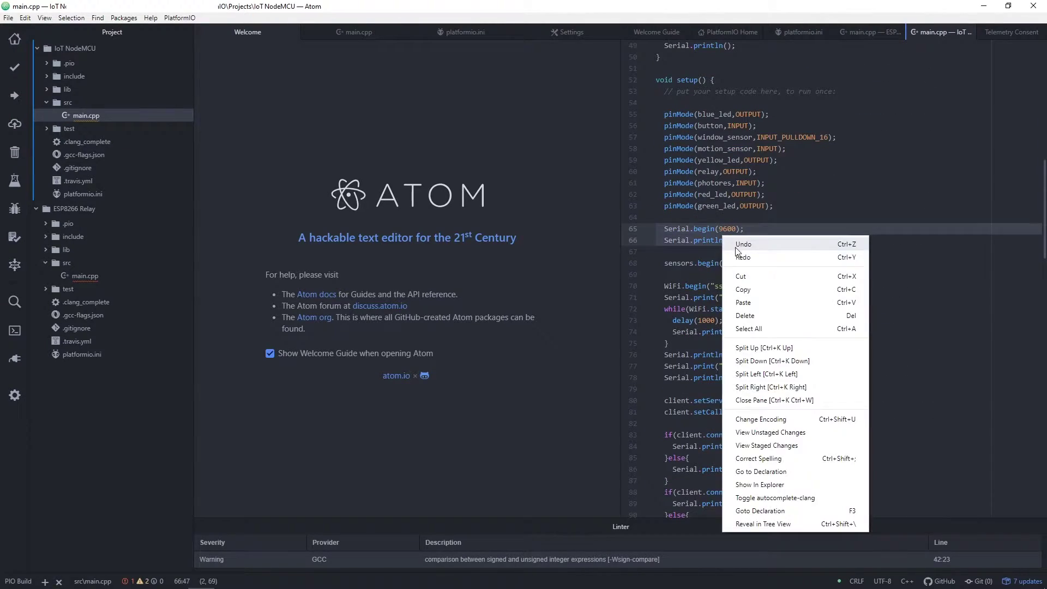
pyautogui.click(749, 291)
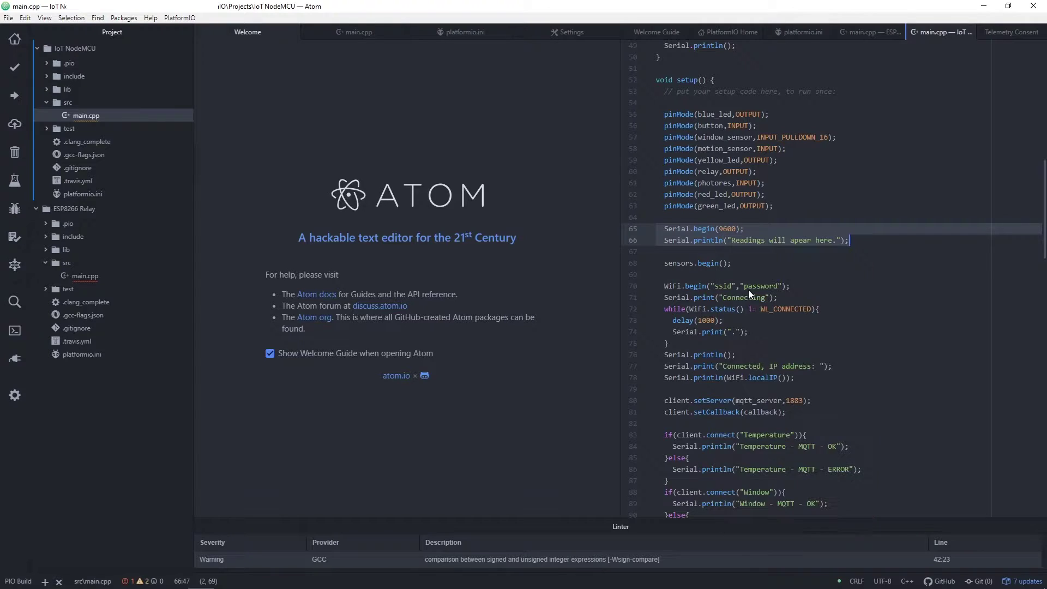
pyautogui.click(855, 34)
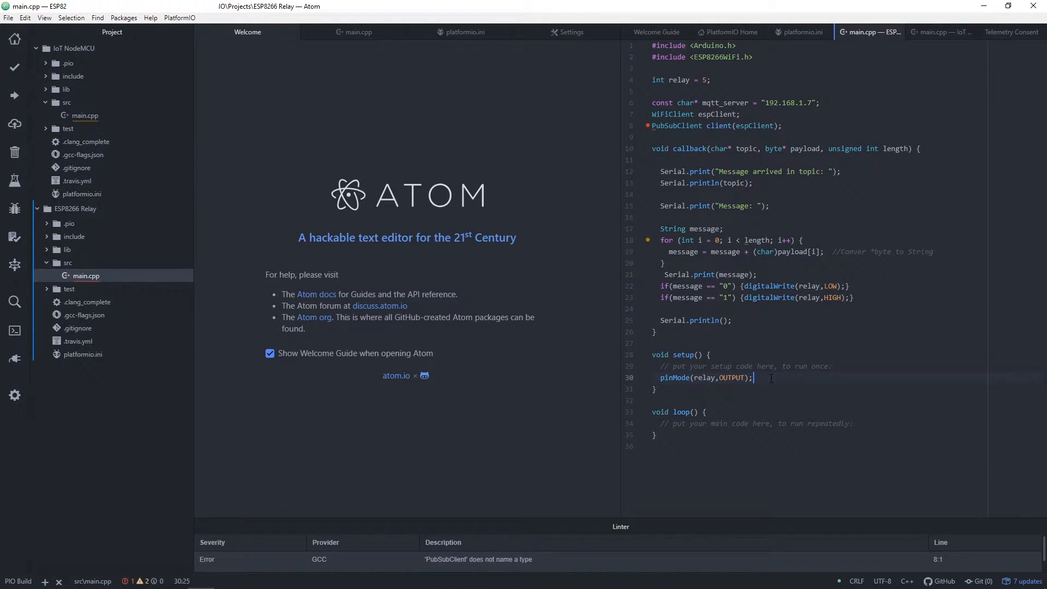
pyautogui.press('Return')
pyautogui.press('Return')
pyautogui.hotkey('ctrl', 'v')
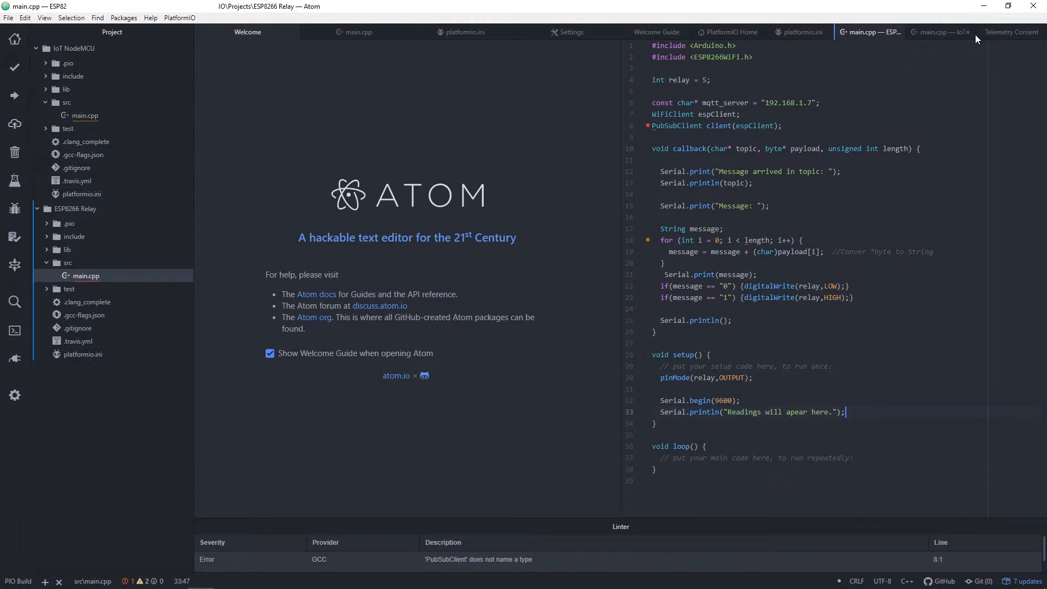
# Step: Copy lines 68–81, sensors.begin through WiFi loop and client.setCallback, into the relay setup()
pyautogui.click(975, 34)
pyautogui.scroll(-1, 713, 240)
pyautogui.moveTo(661, 237); pyautogui.dragTo(802, 389)
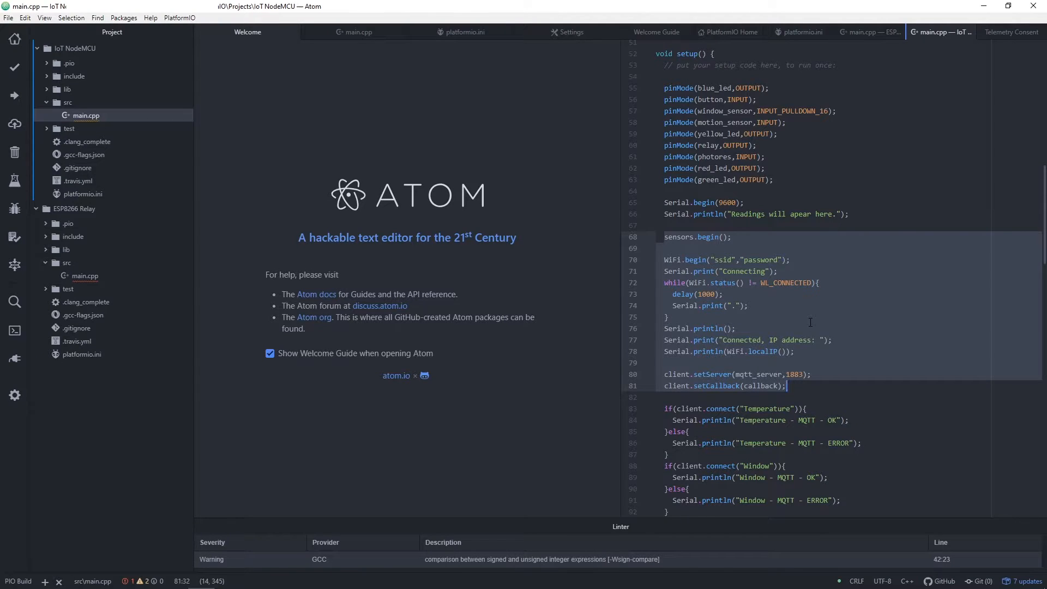
pyautogui.click(810, 322)
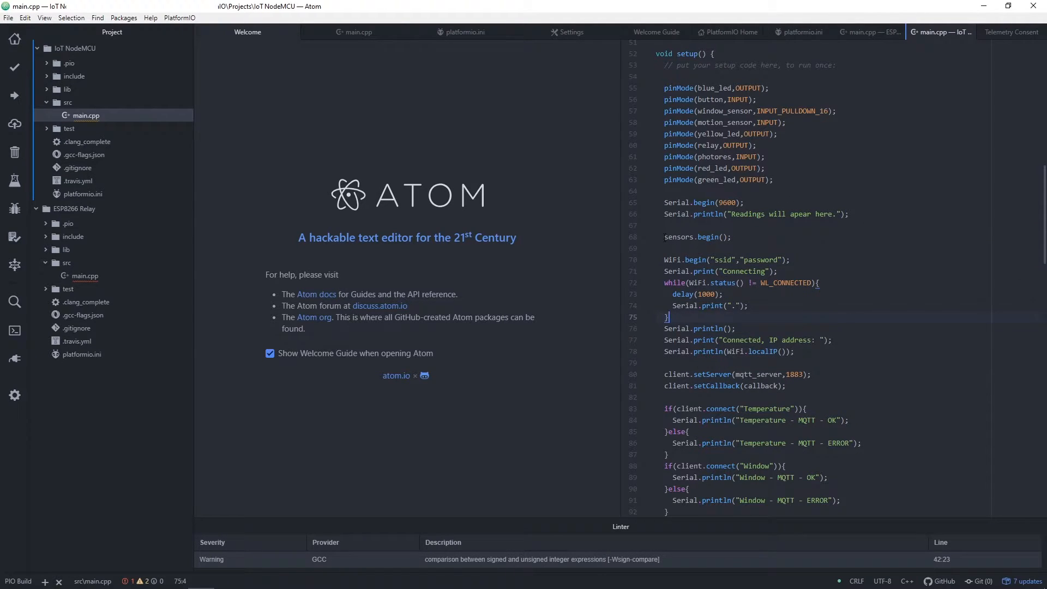
pyautogui.moveTo(654, 236); pyautogui.dragTo(809, 386)
pyautogui.click(870, 32)
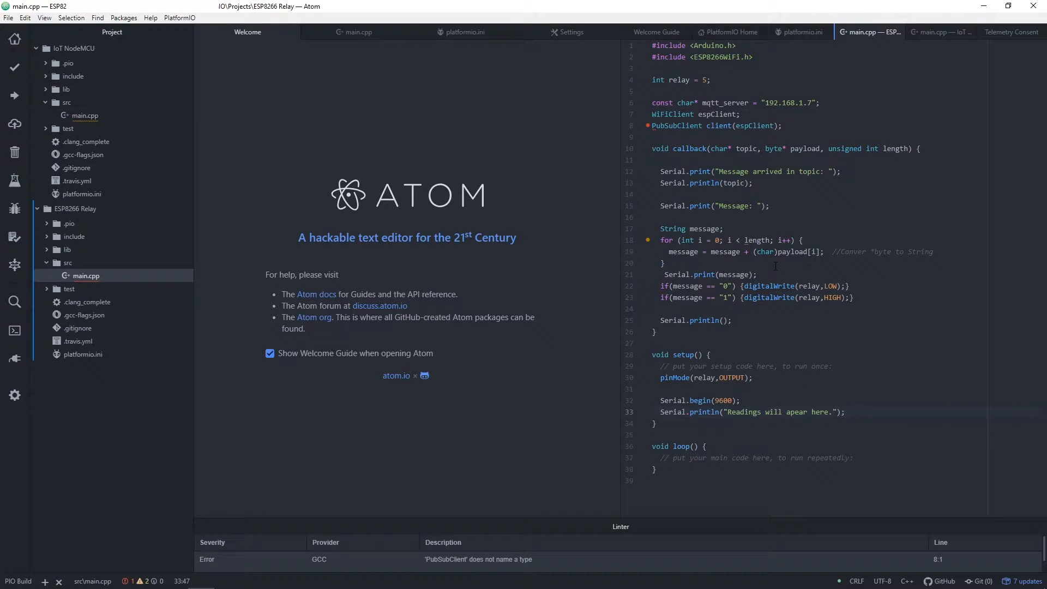
pyautogui.press('Return')
pyautogui.hotkey('ctrl', 'v')
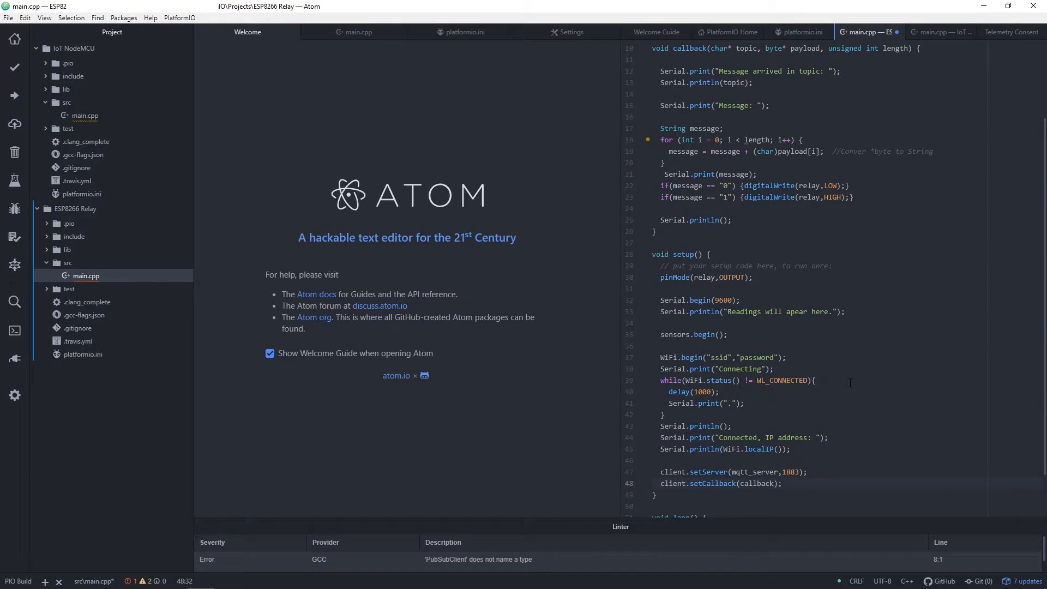
pyautogui.scroll(3, 736, 246)
pyautogui.click(655, 68)
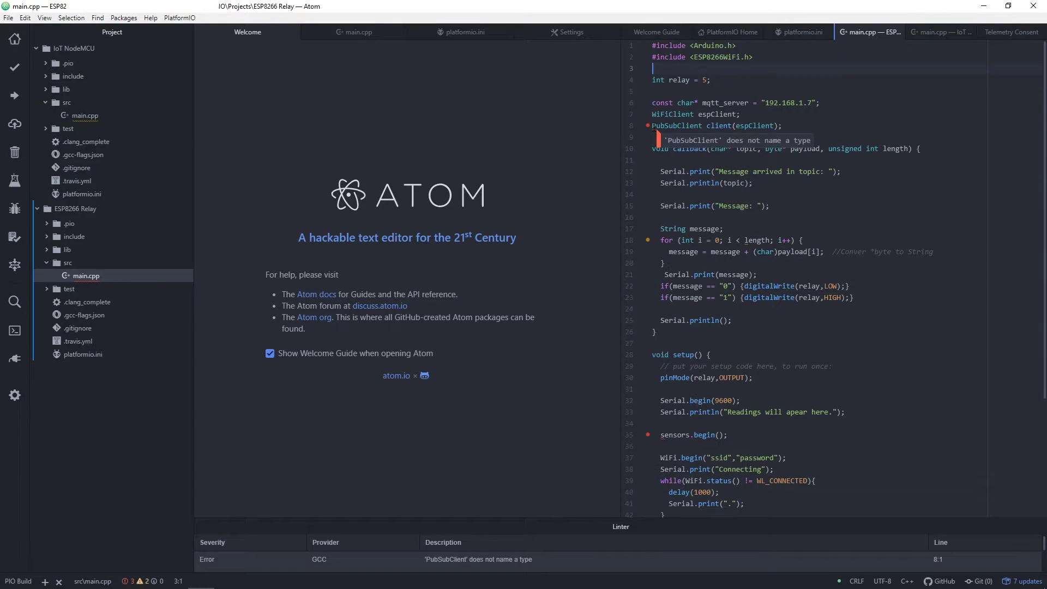
# Step: Copy #include <PubSubClient.h> from the NodeMCU sketch to line 3 of the relay sketch
pyautogui.click(933, 30)
pyautogui.moveTo(762, 79); pyautogui.dragTo(620, 77)
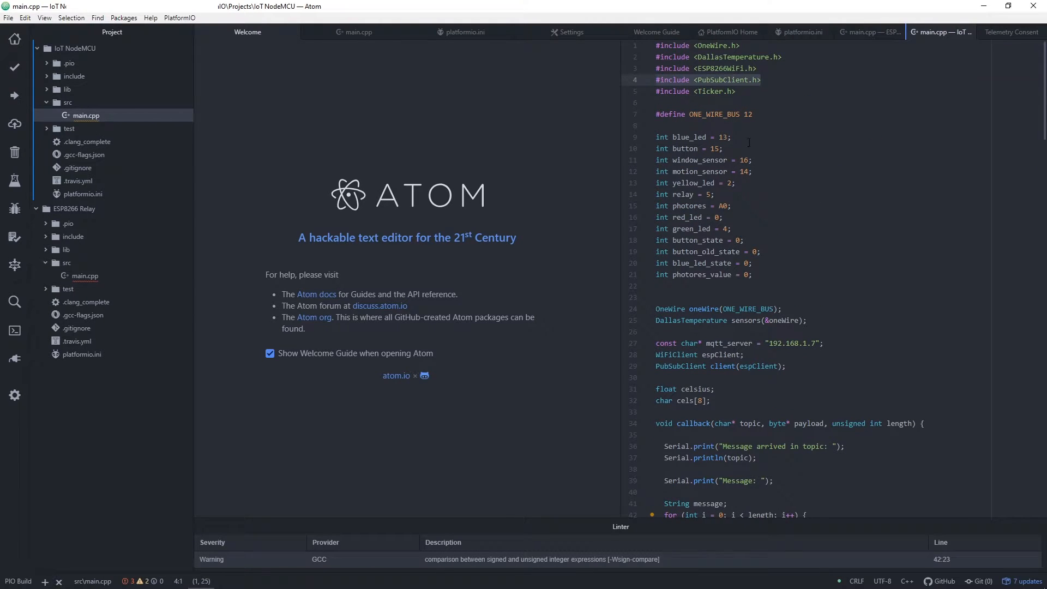
pyautogui.hotkey('ctrl', 'c')
pyautogui.click(863, 33)
pyautogui.hotkey('ctrl', 'v')
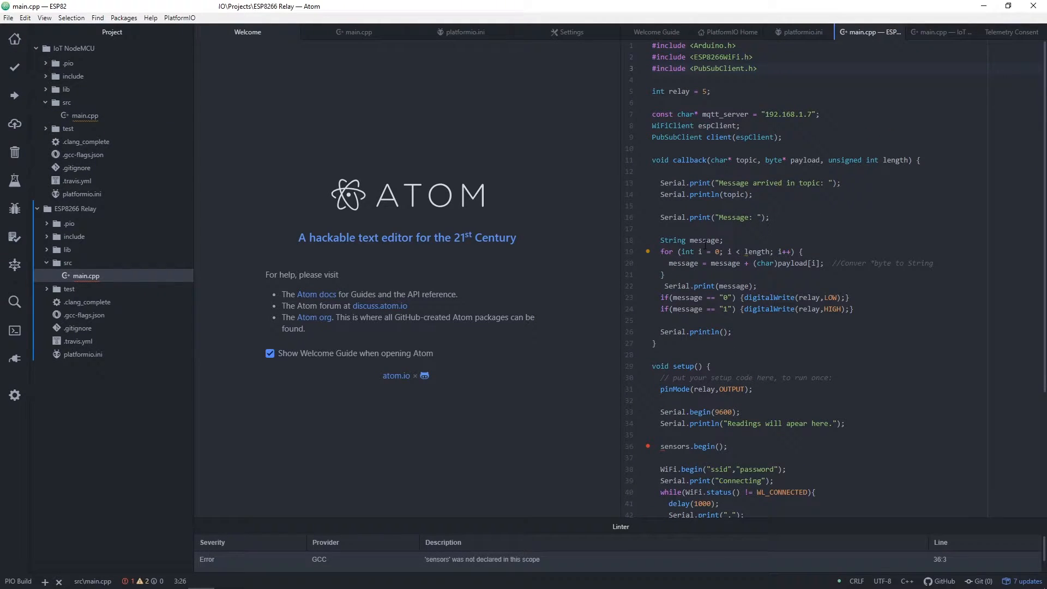
pyautogui.scroll(-1, 654, 278)
# Step: Delete the undeclared sensors.begin() line, set relay to pin 0 and save the relay sketch
pyautogui.click(671, 420)
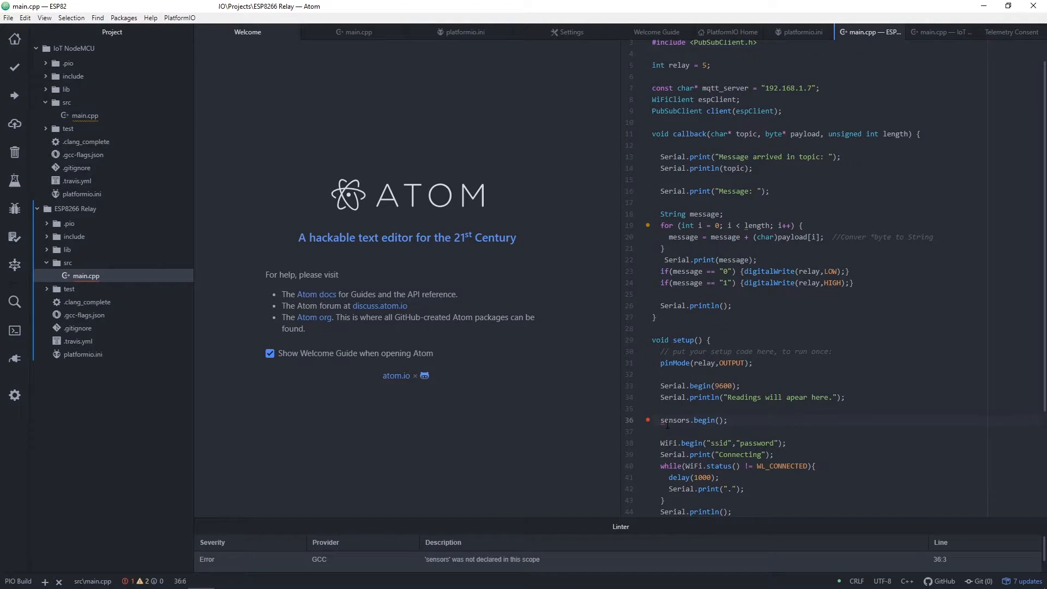
pyautogui.click(907, 33)
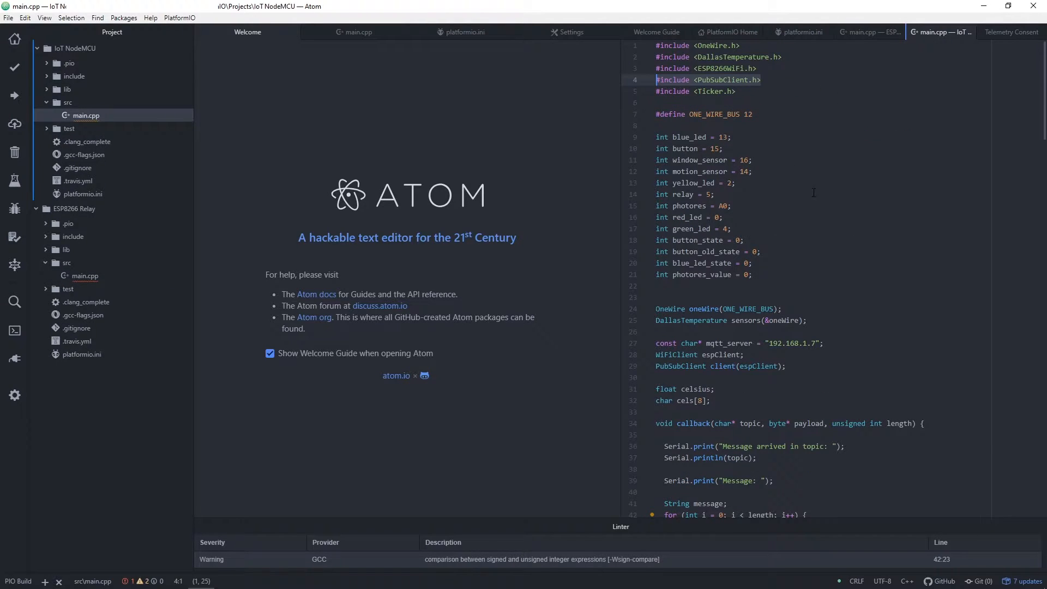
pyautogui.scroll(-1, 805, 215)
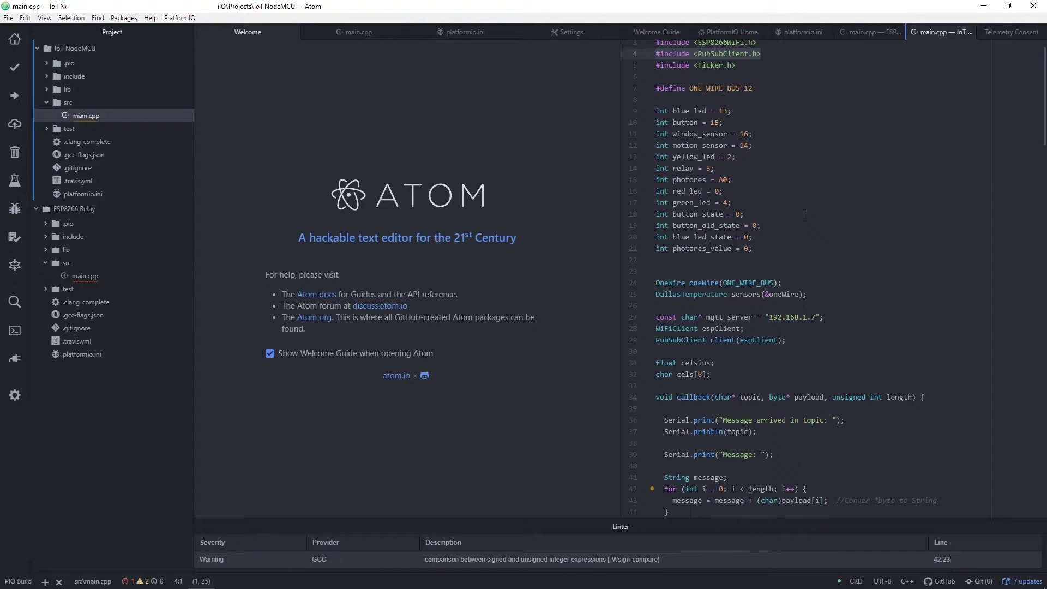
pyautogui.doubleClick(747, 294)
pyautogui.scroll(-1, 819, 270)
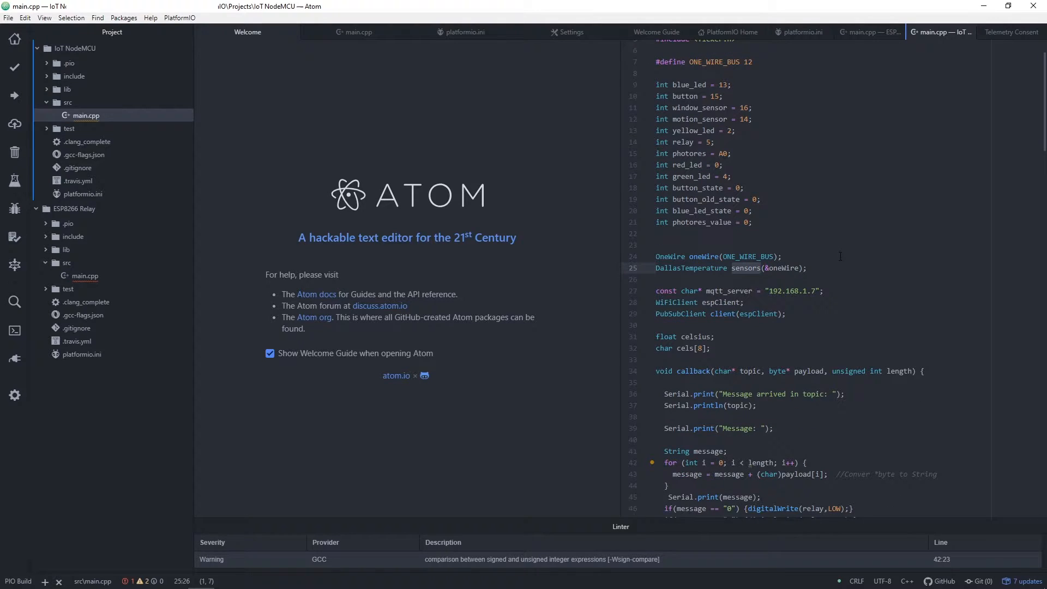
pyautogui.scroll(-4, 839, 257)
pyautogui.click(869, 32)
pyautogui.scroll(-2, 818, 262)
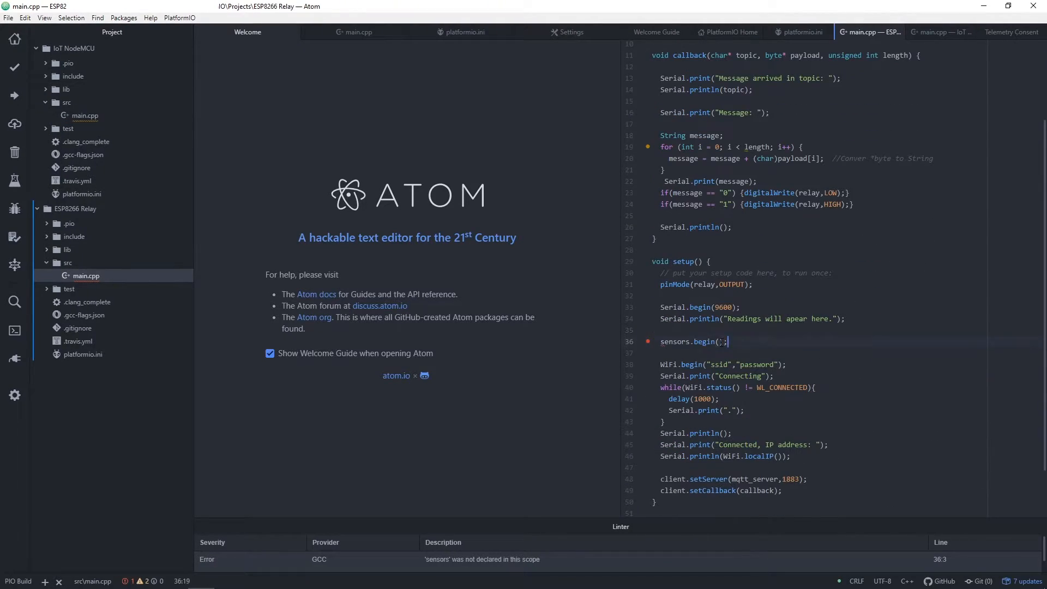
pyautogui.press('BackSpace')
pyautogui.press('BackSpace')
pyautogui.press('BackSpace')
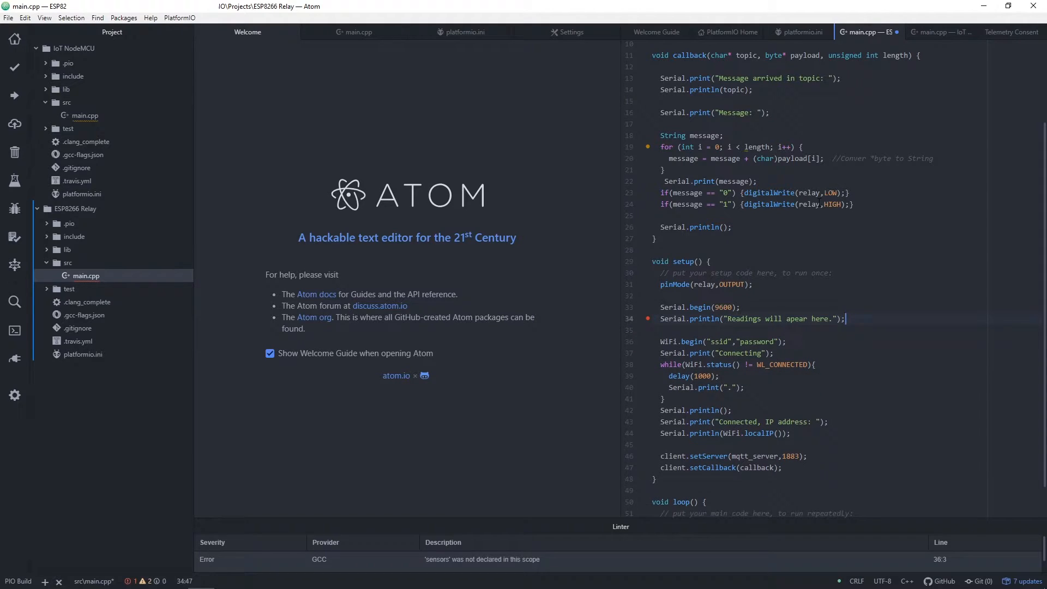
pyautogui.hotkey('ctrl', 's')
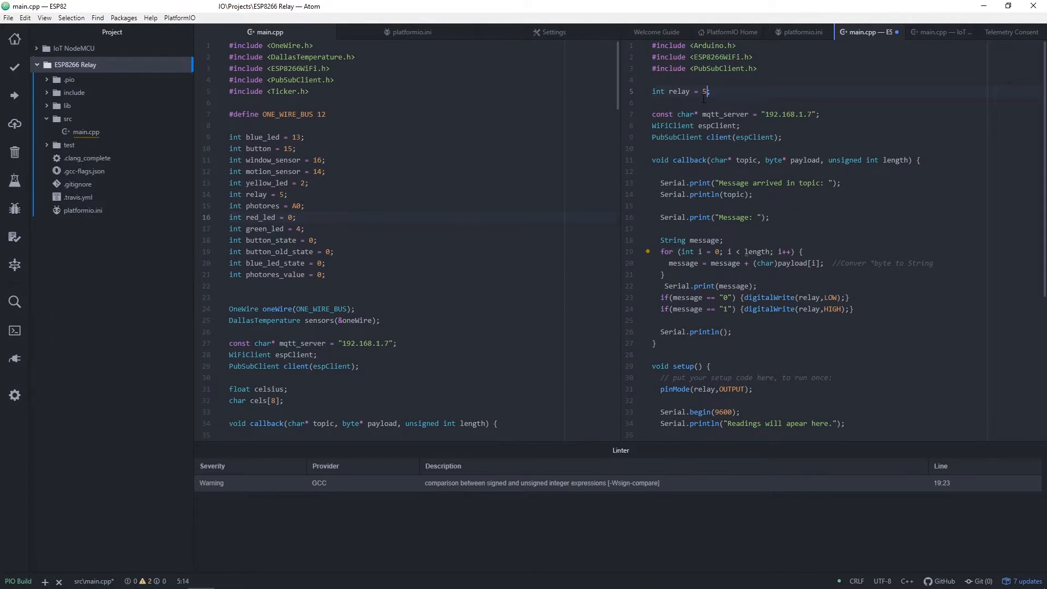
pyautogui.write('0;')
pyautogui.hotkey('ctrl', 's')
pyautogui.click(819, 206)
# Step: Build and upload the relay firmware, which times out connecting to the ESP8266 on COM3
pyautogui.click(14, 67)
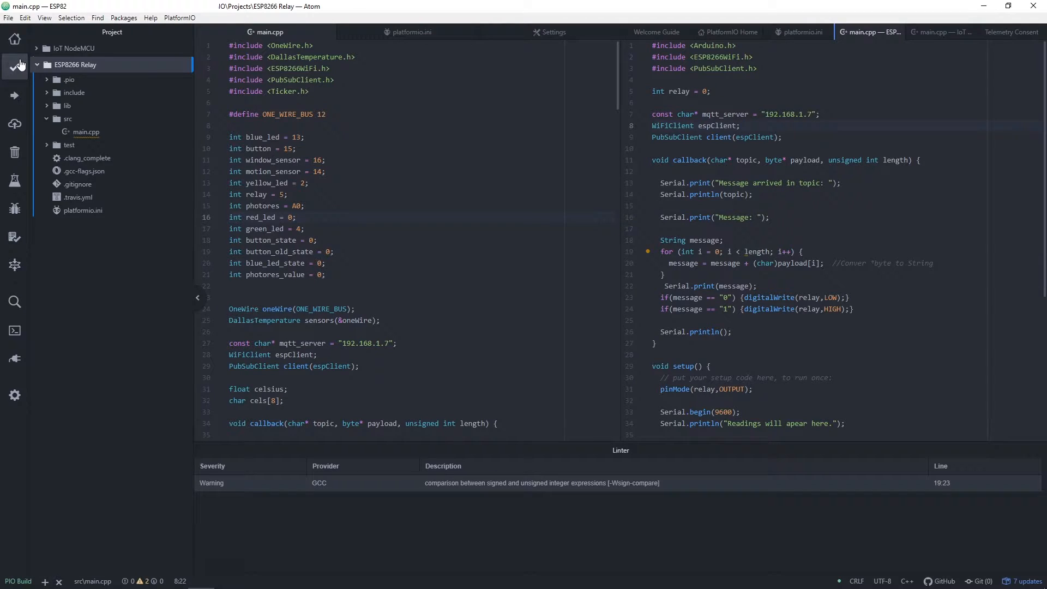
pyautogui.click(741, 126)
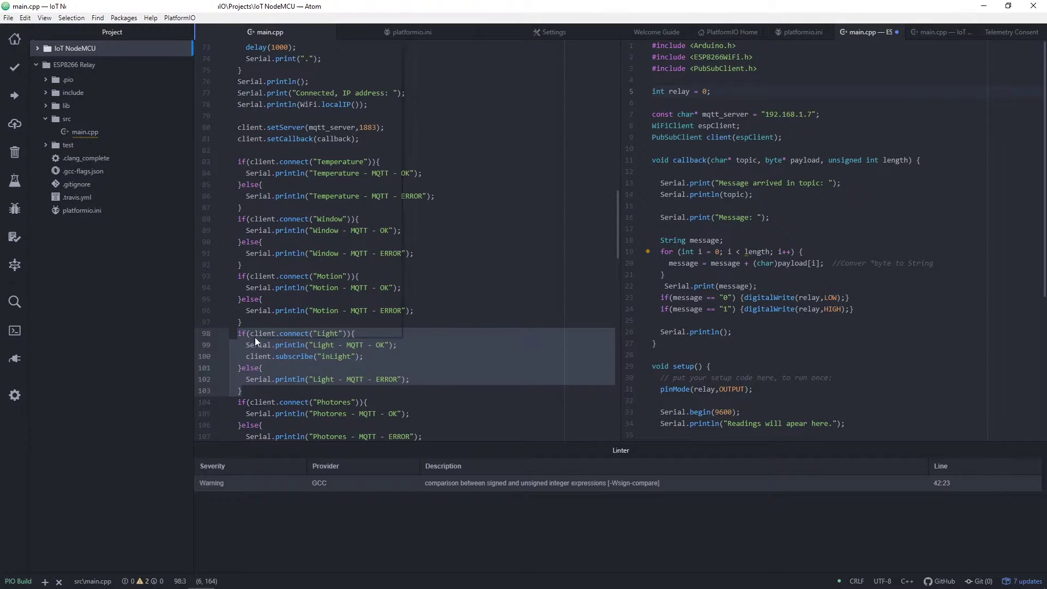
# Step: Copy the Light MQTT connect block and paste it after setCallback in the relay sketch's setup()
pyautogui.rightClick(255, 337)
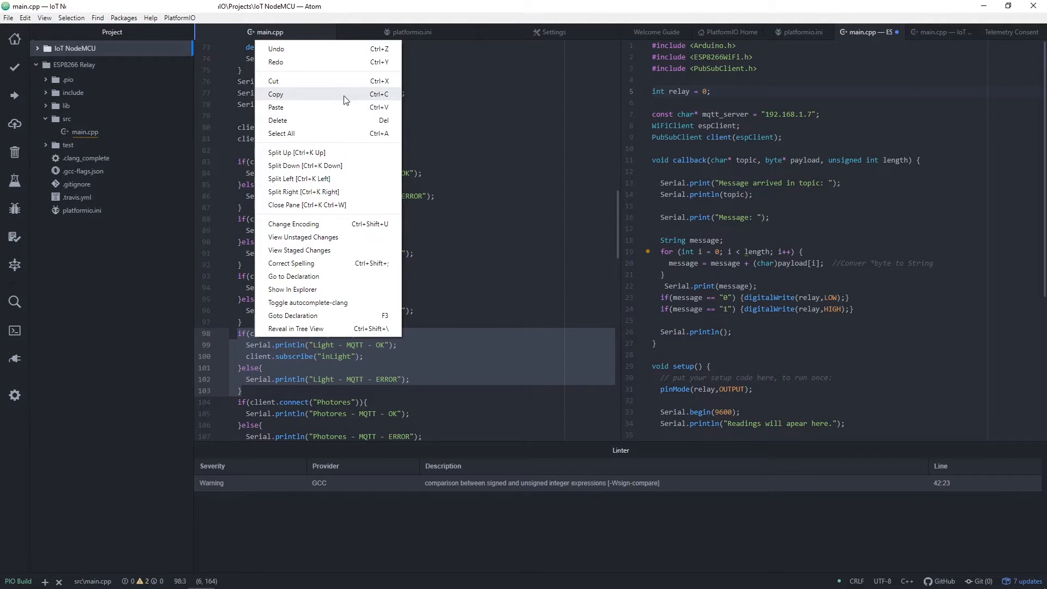
pyautogui.click(347, 97)
pyautogui.click(845, 160)
pyautogui.scroll(-5, 843, 164)
pyautogui.scroll(-2, 843, 163)
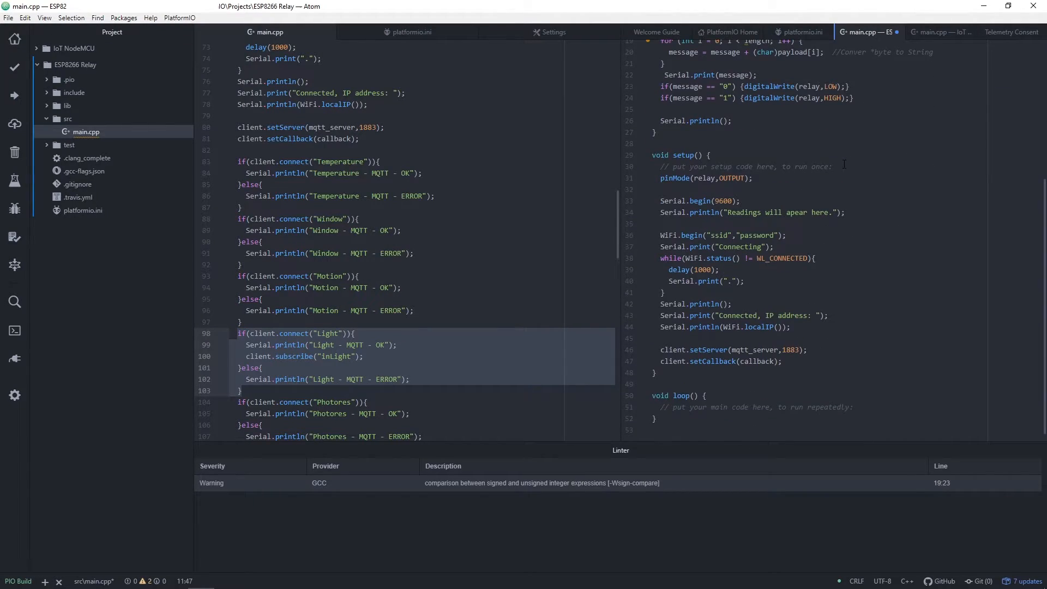
pyautogui.click(808, 362)
pyautogui.press('Return')
pyautogui.press('Return')
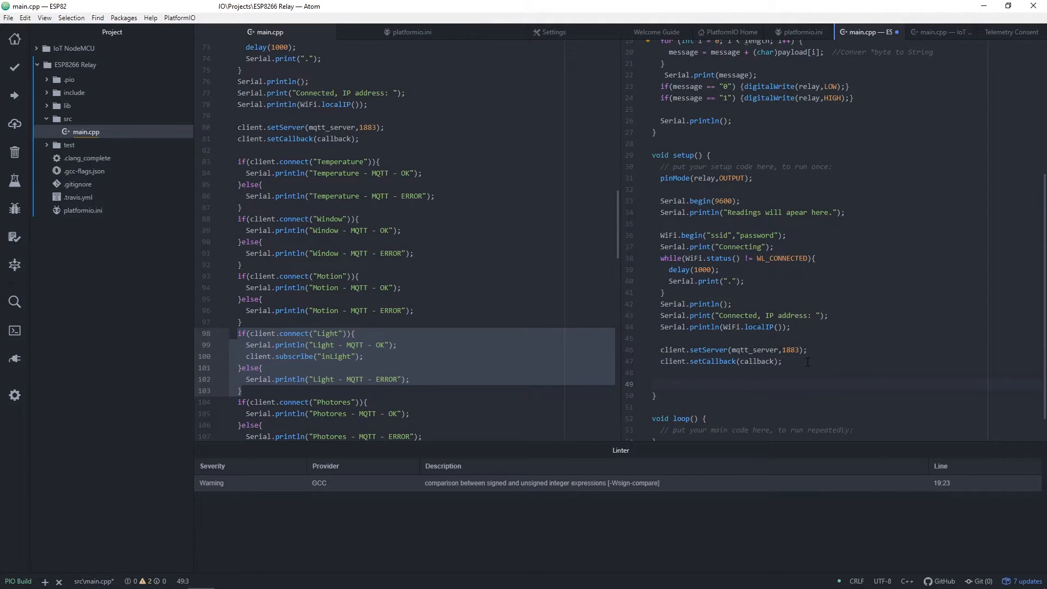
pyautogui.hotkey('ctrl', 'v')
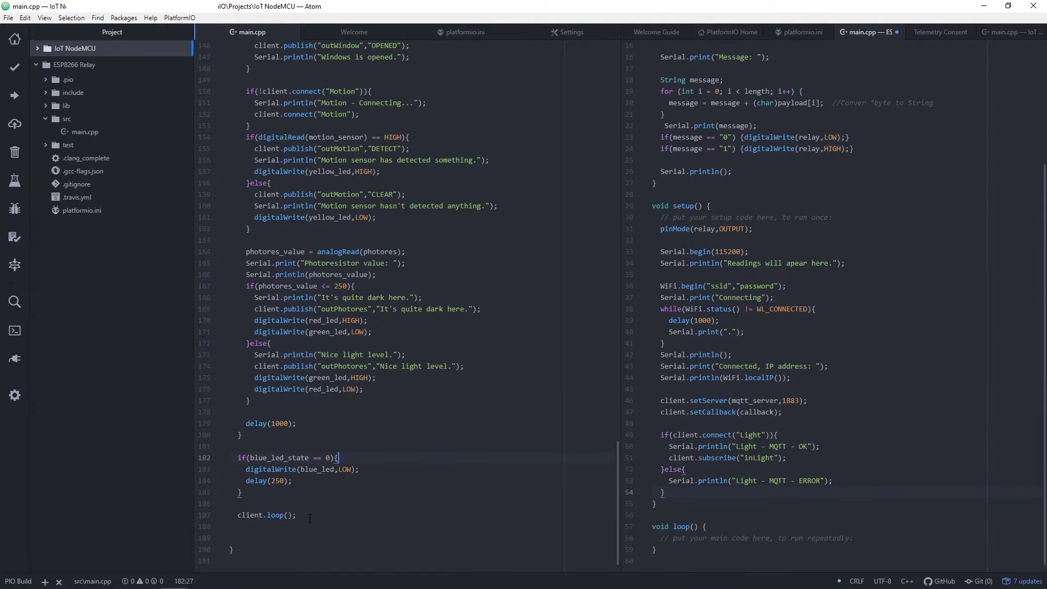
# Step: Copy client.loop(); and paste it on a new line inside the relay sketch's loop()
pyautogui.doubleClick(274, 515)
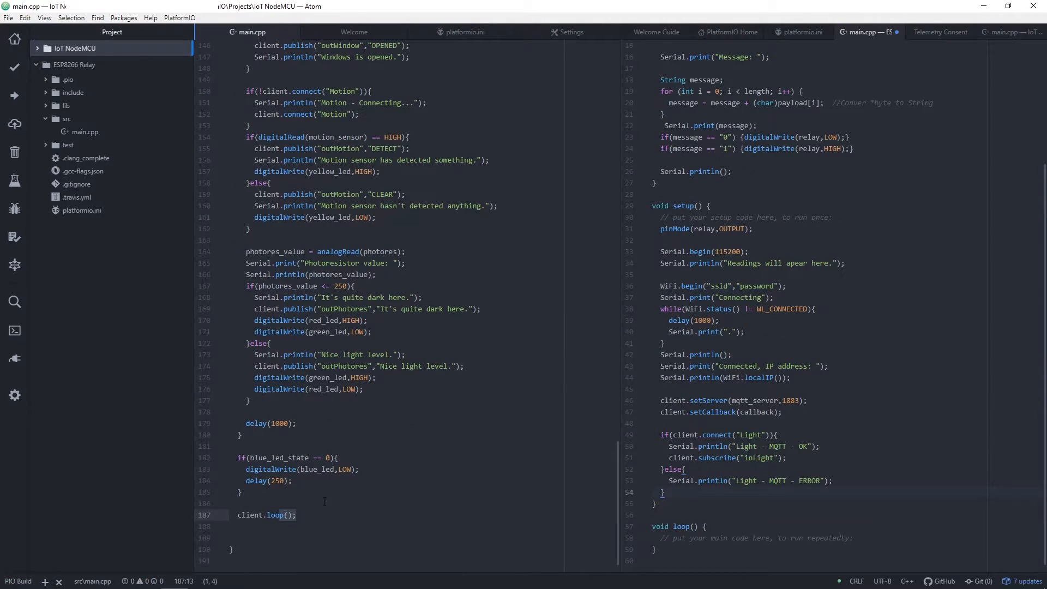
pyautogui.moveTo(298, 514); pyautogui.dragTo(237, 515)
pyautogui.click(703, 525)
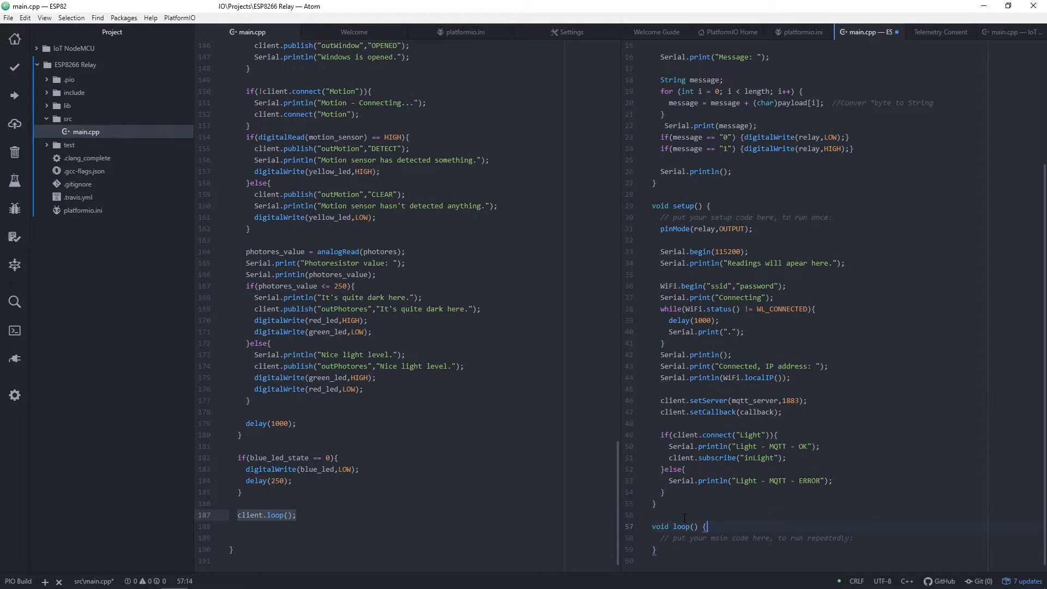
pyautogui.click(867, 537)
pyautogui.press('Return')
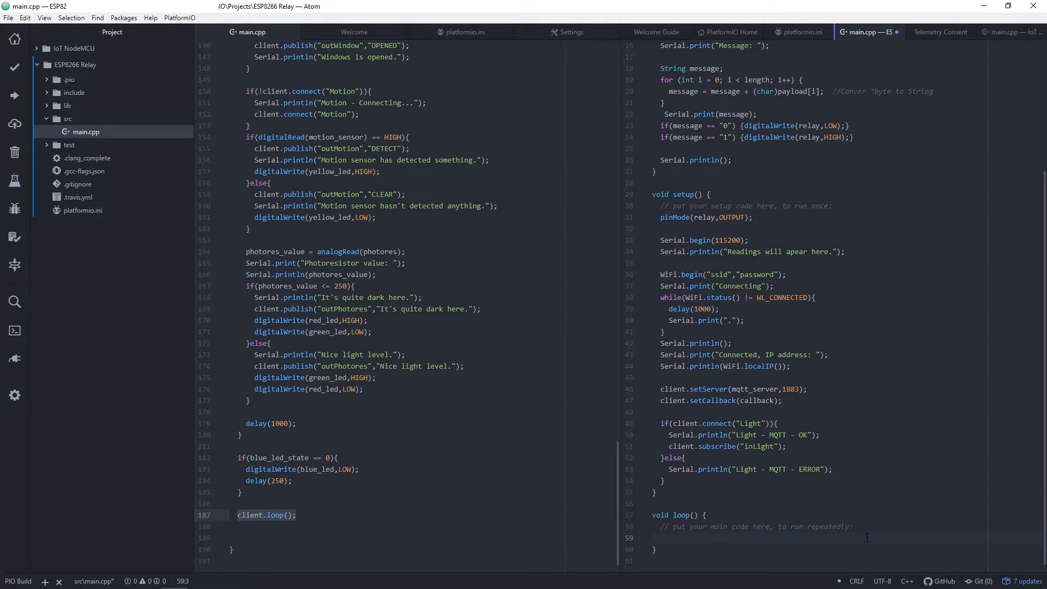
pyautogui.hotkey('ctrl', 'v')
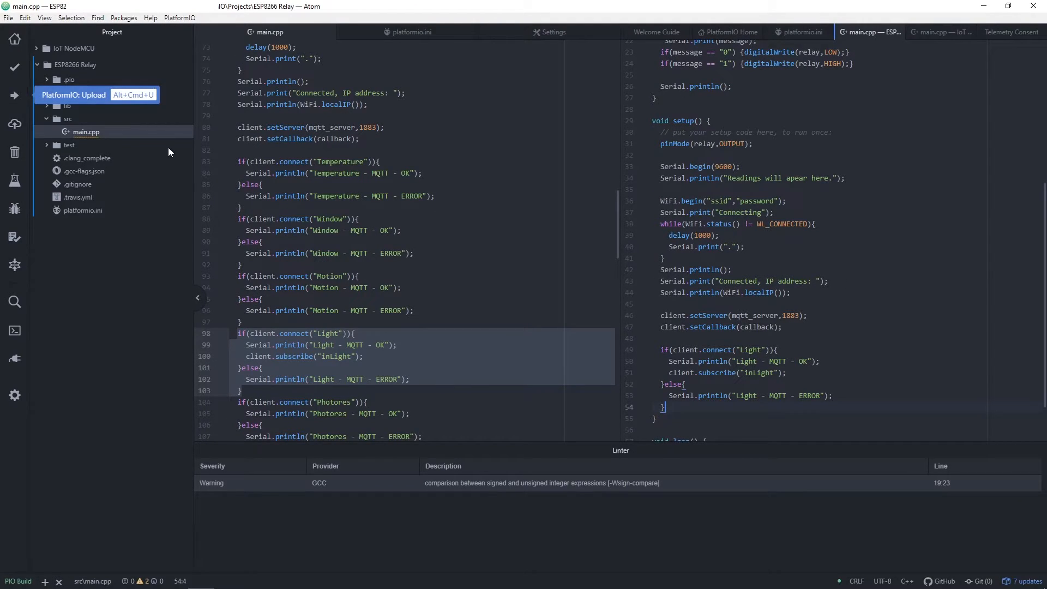
pyautogui.scroll(5, 763, 245)
pyautogui.scroll(2, 764, 246)
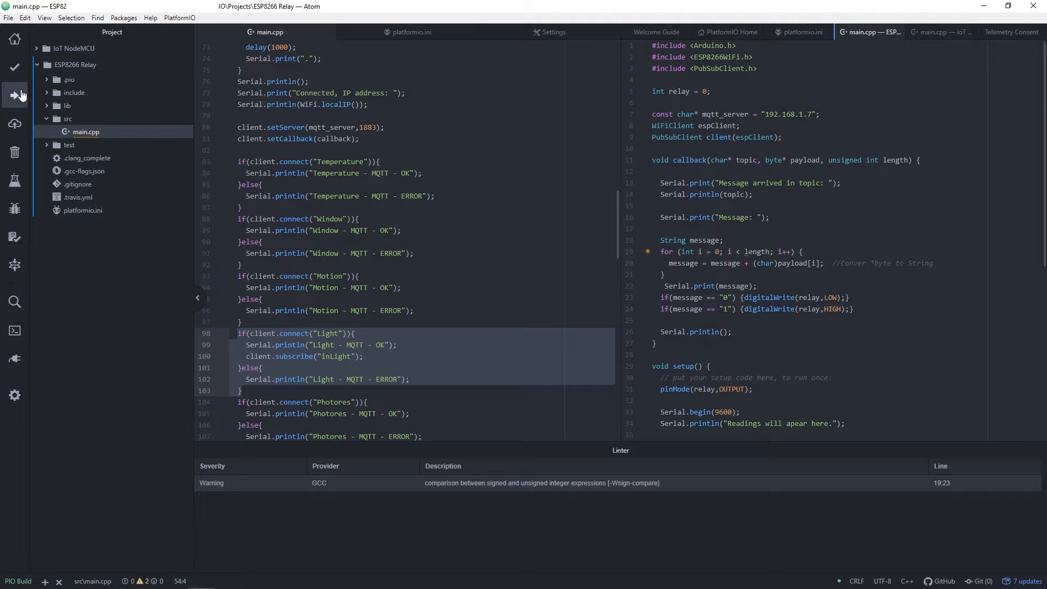
# Step: Build the relay firmware and upload it to the ESP8266
pyautogui.click(15, 67)
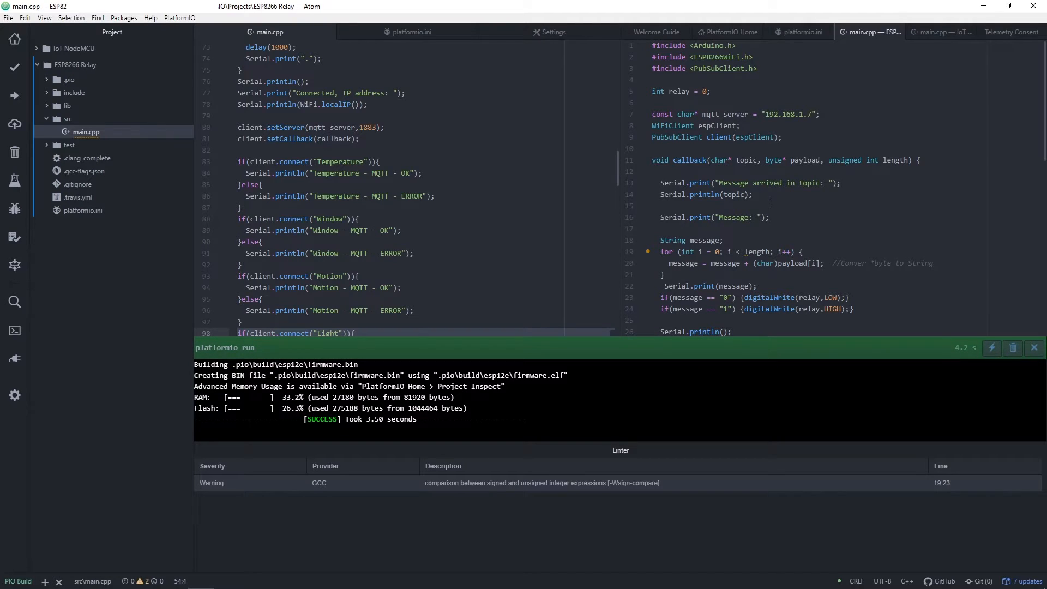
pyautogui.click(14, 97)
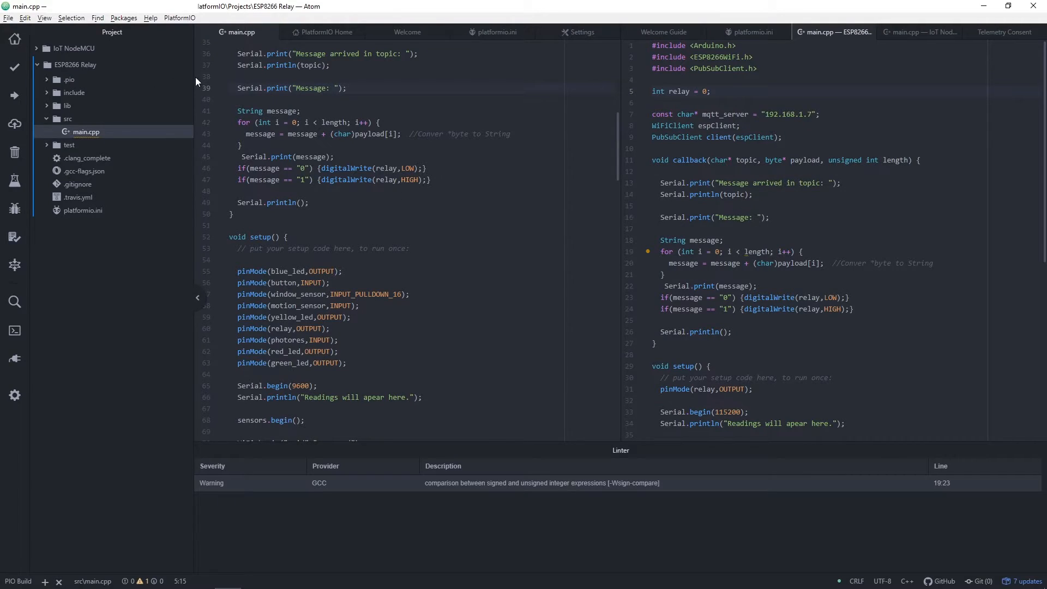
# Step: Start the PlatformIO serial monitor on the CP210x COM3 port at 115200 baud
pyautogui.click(178, 17)
pyautogui.click(237, 172)
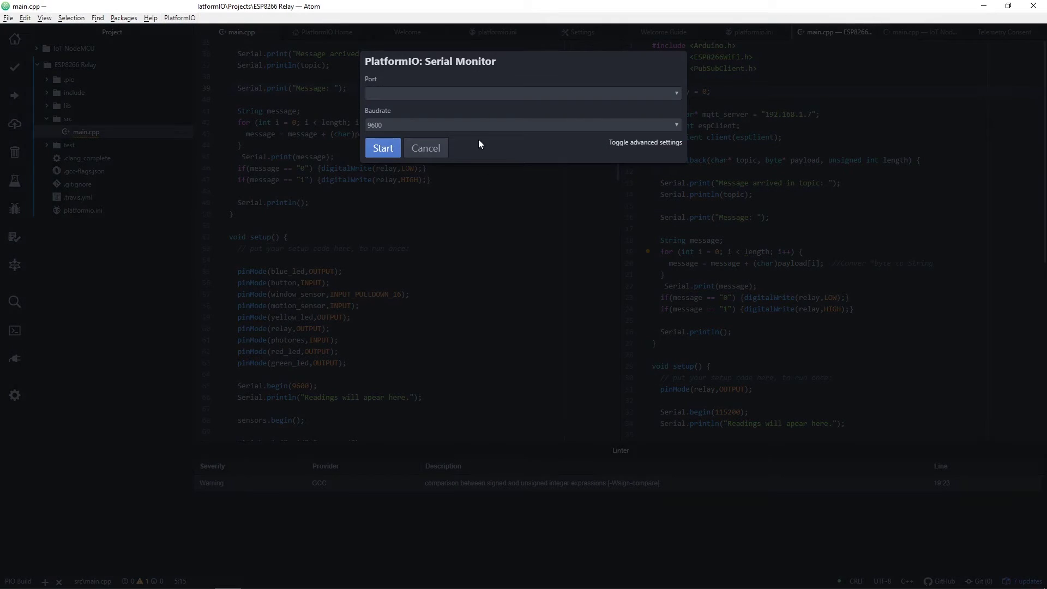
pyautogui.click(430, 96)
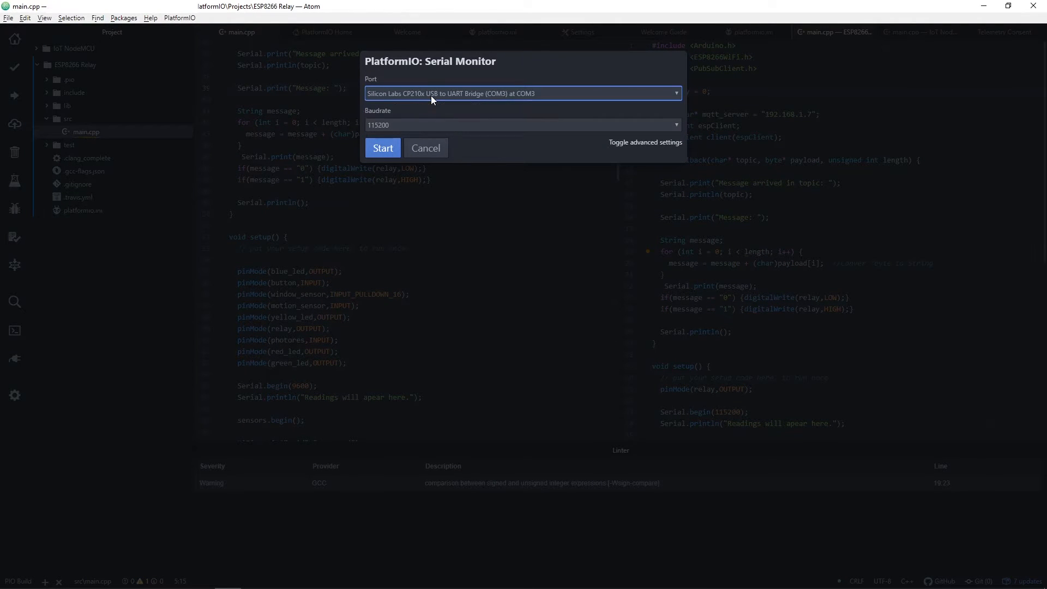
pyautogui.click(431, 96)
pyautogui.click(432, 114)
pyautogui.click(391, 153)
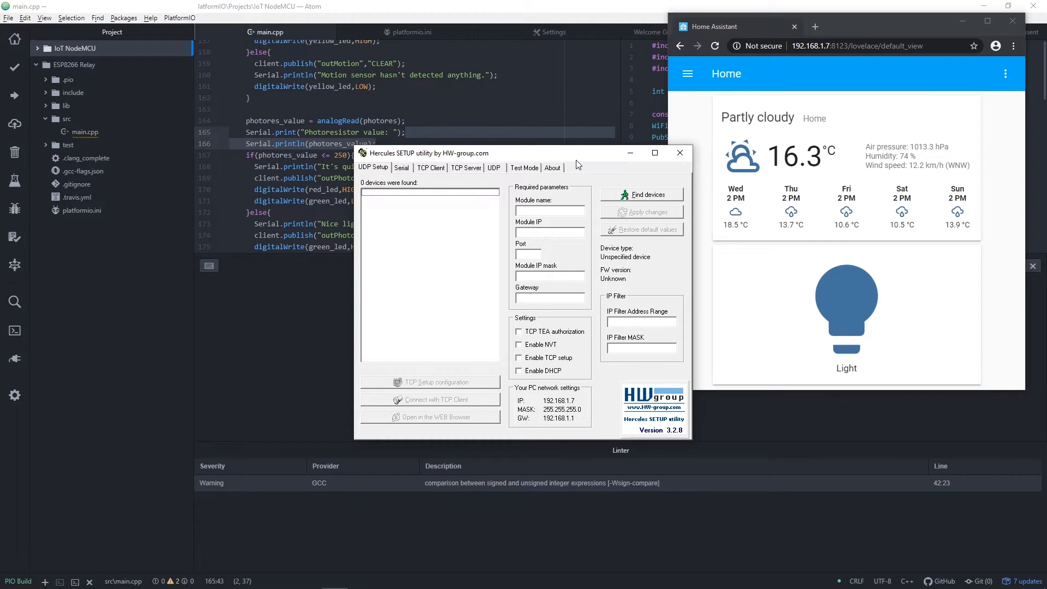
# Step: Position Hercules beside the browser and open its COM3 serial connection at 115200
pyautogui.moveTo(583, 153); pyautogui.dragTo(402, 154)
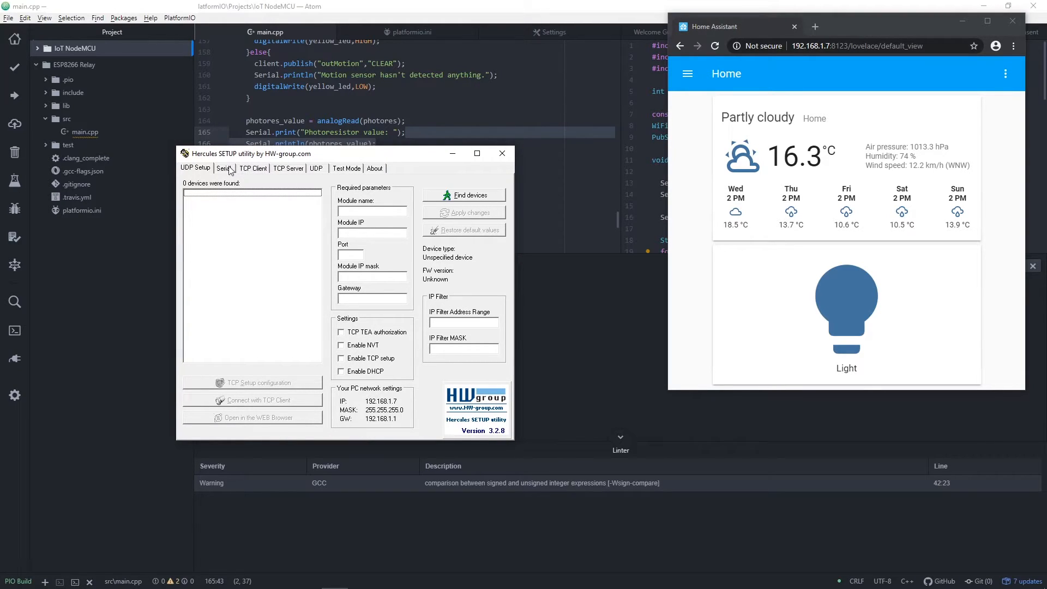
pyautogui.click(224, 169)
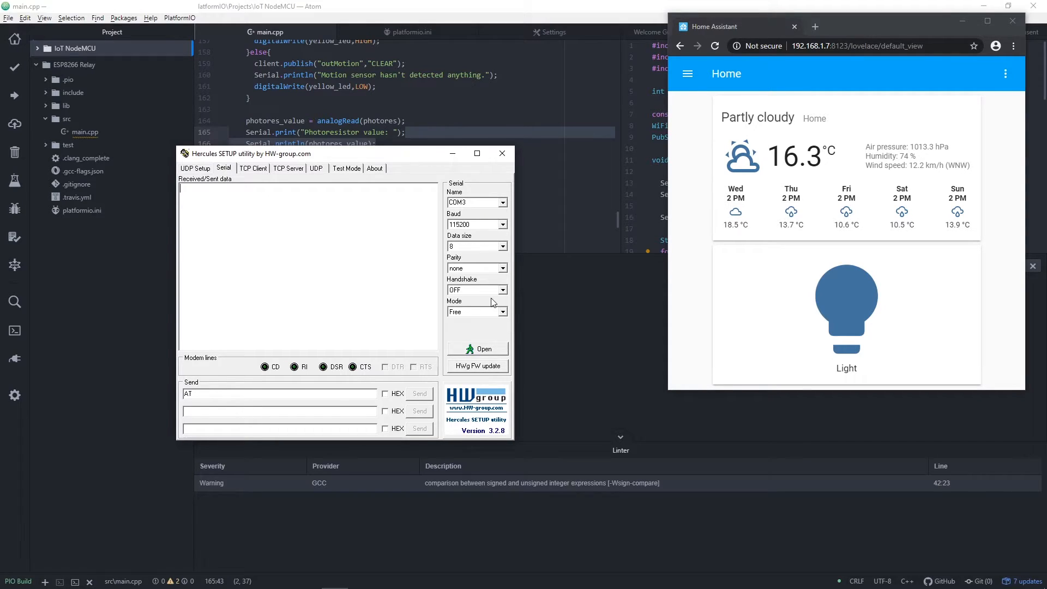
pyautogui.click(480, 350)
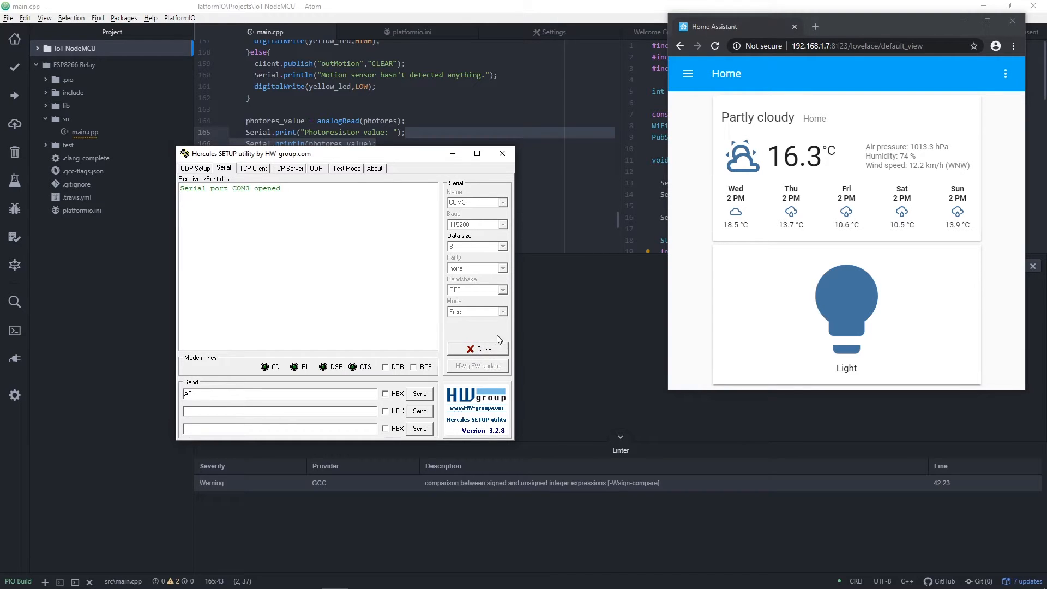
# Step: Toggle the Home Assistant Light card repeatedly and watch inLight 1/0 messages arrive in Hercules
pyautogui.click(919, 304)
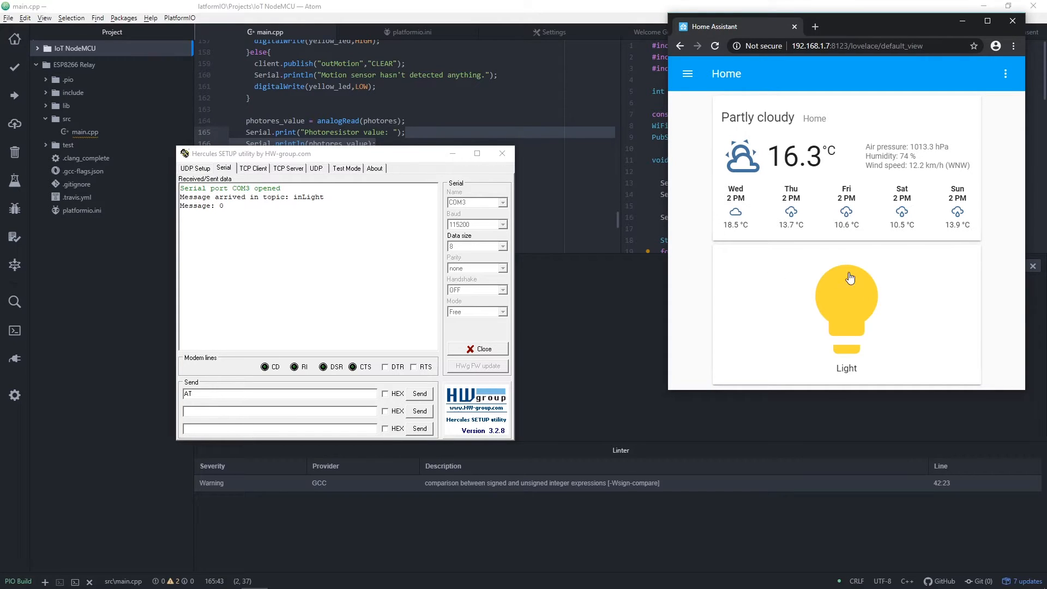
pyautogui.click(874, 302)
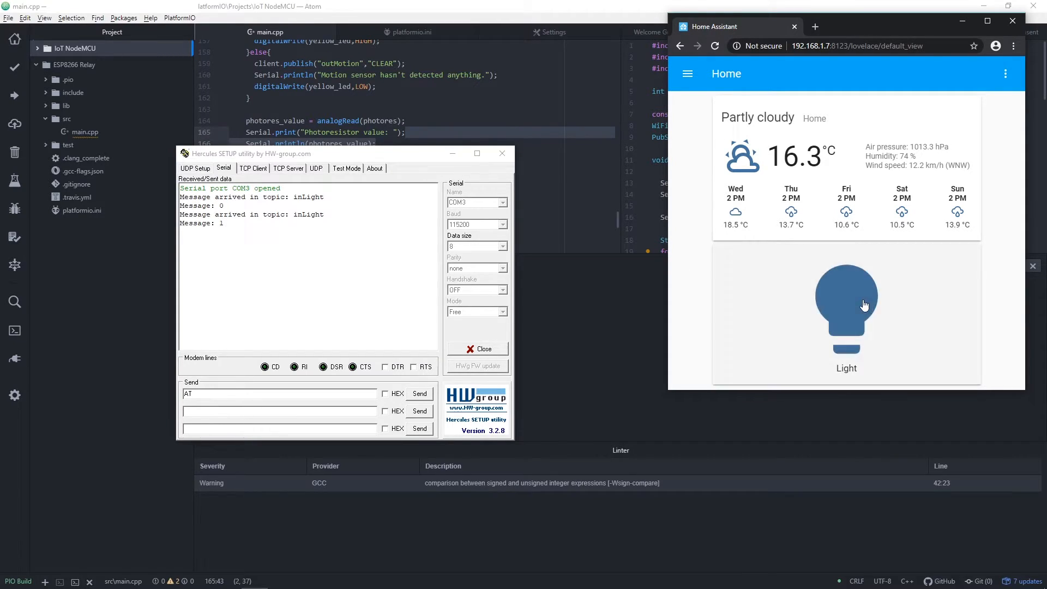
pyautogui.moveTo(408, 159); pyautogui.dragTo(501, 186)
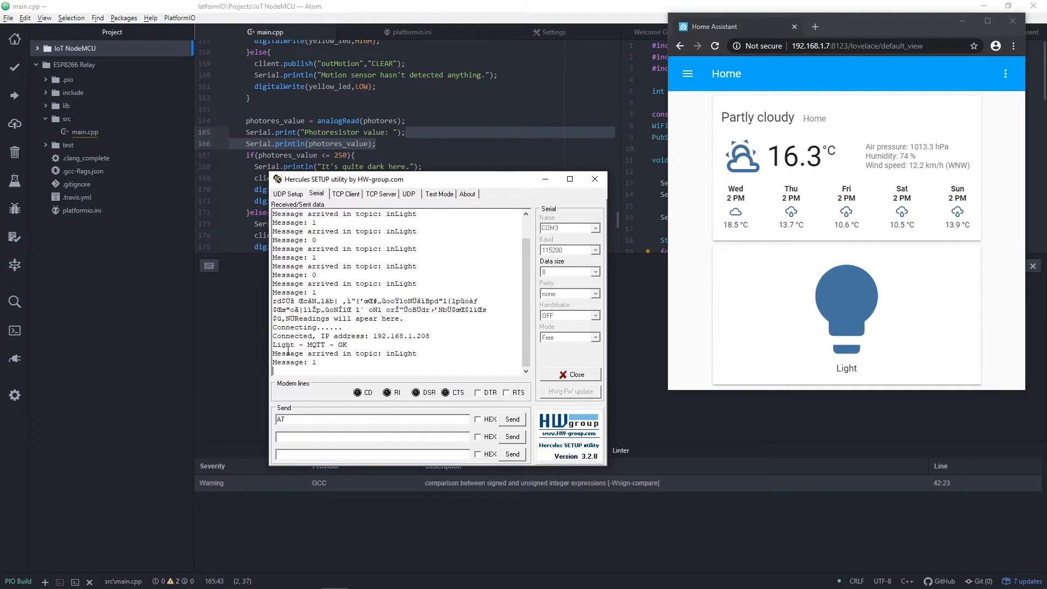
pyautogui.click(866, 330)
pyautogui.click(856, 321)
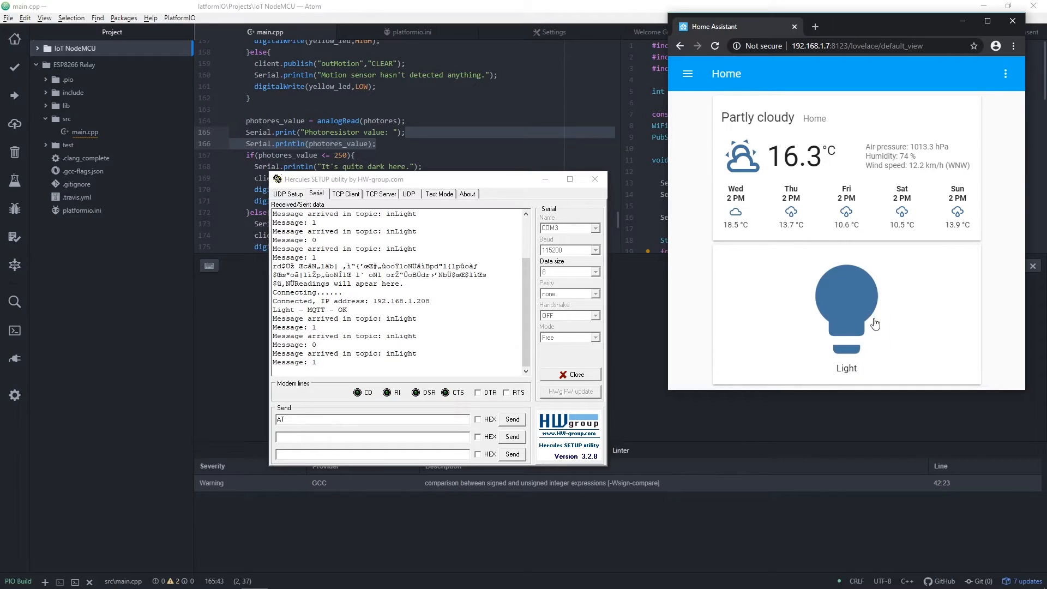
pyautogui.click(843, 317)
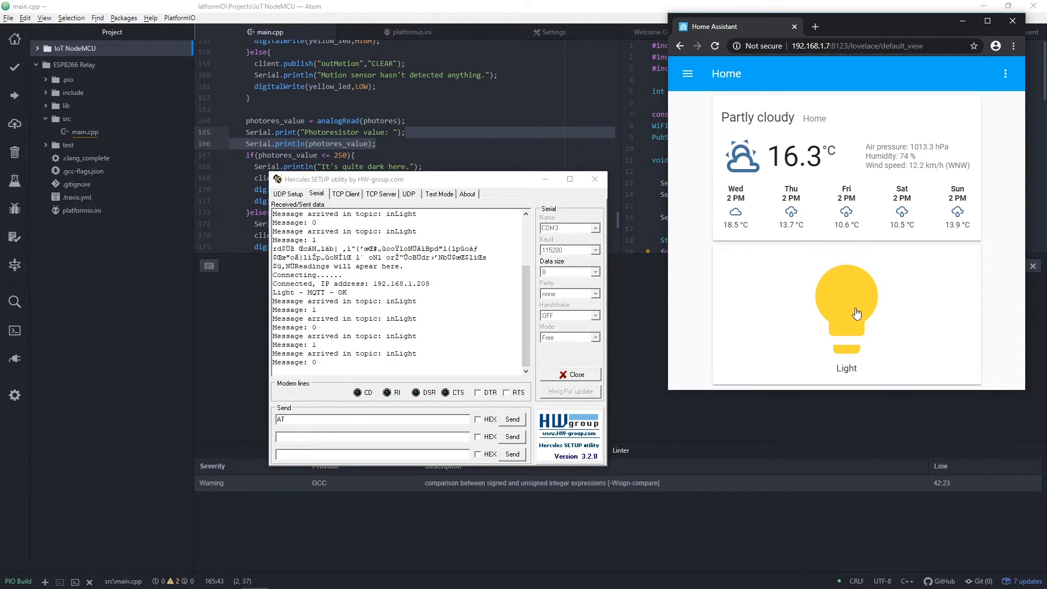
pyautogui.click(856, 315)
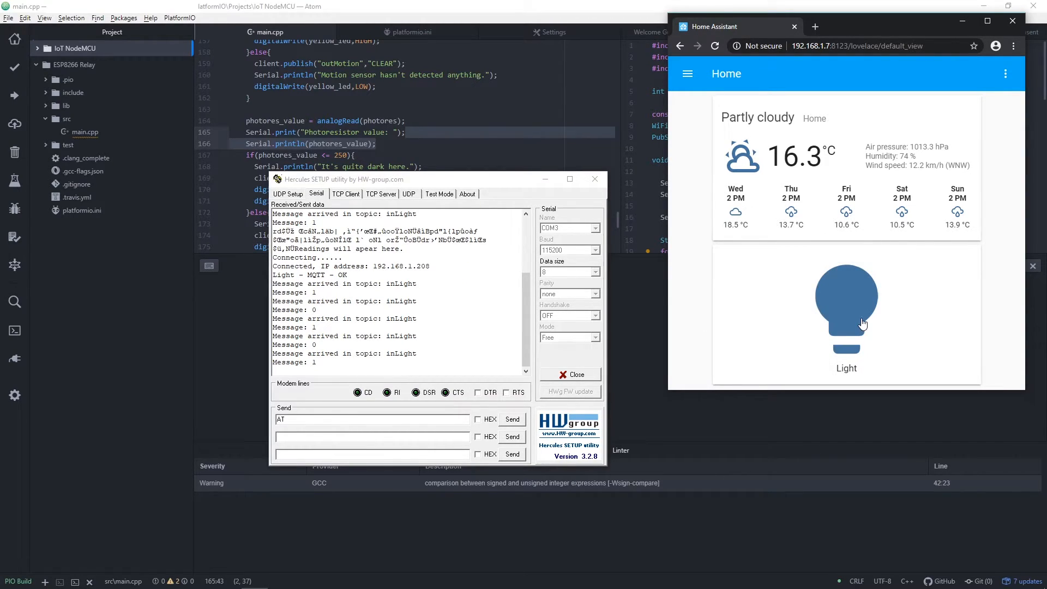
pyautogui.click(851, 315)
pyautogui.click(848, 316)
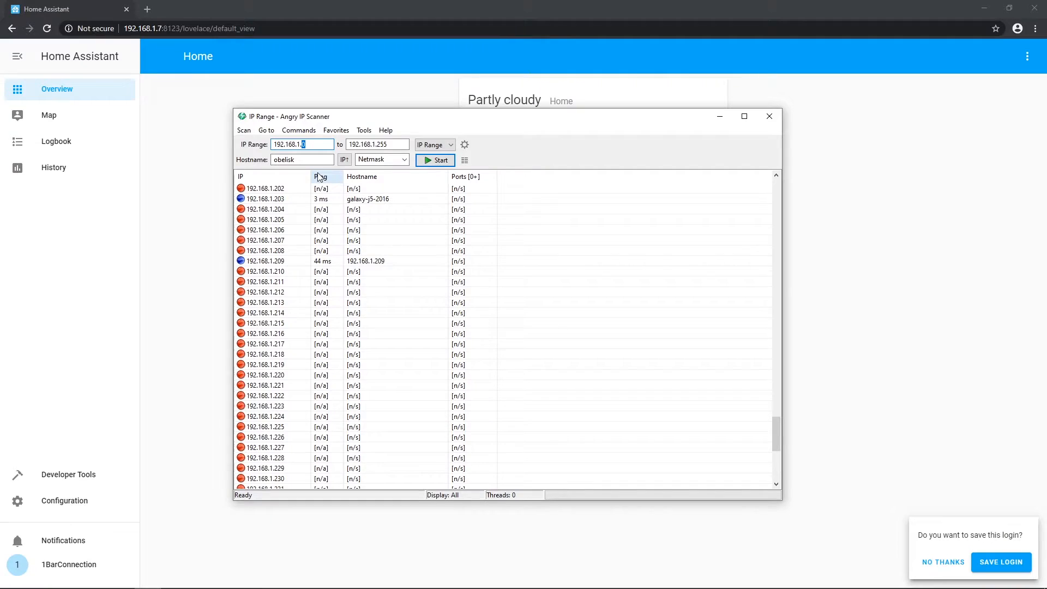
pyautogui.write('200')
# Step: Scan 192.168.1.200–255, find esp_c57d0a at 192.168.1.208, then minimize Angry IP Scanner
pyautogui.click(438, 161)
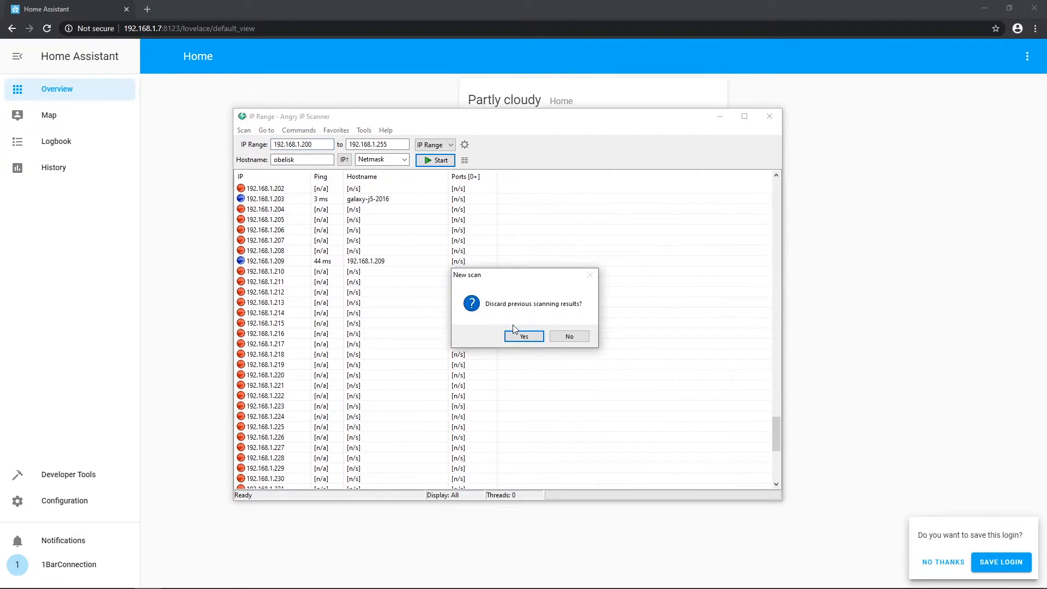
pyautogui.click(525, 338)
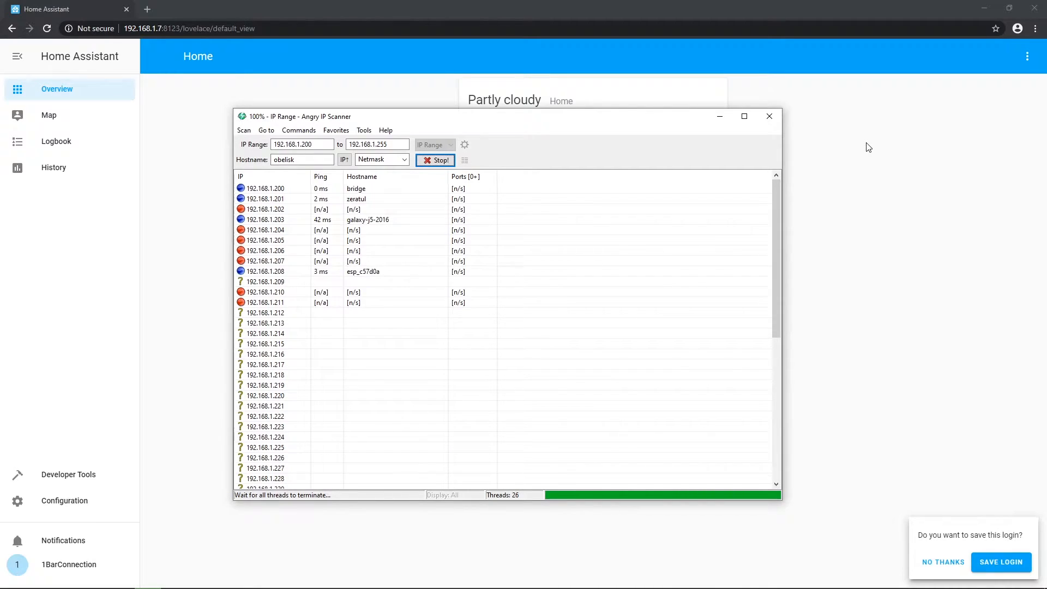
pyautogui.click(573, 365)
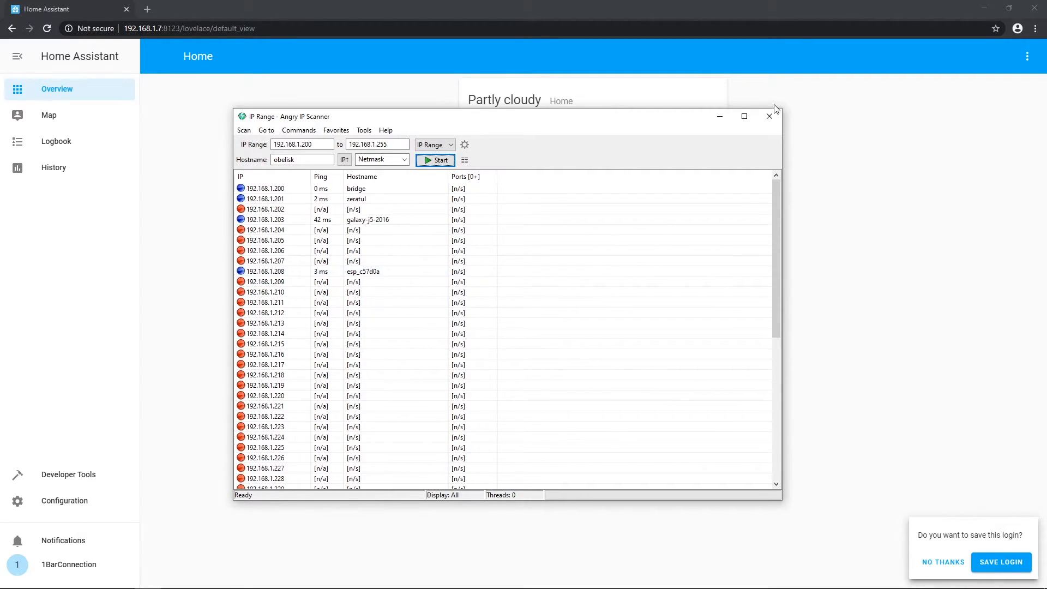
pyautogui.click(719, 116)
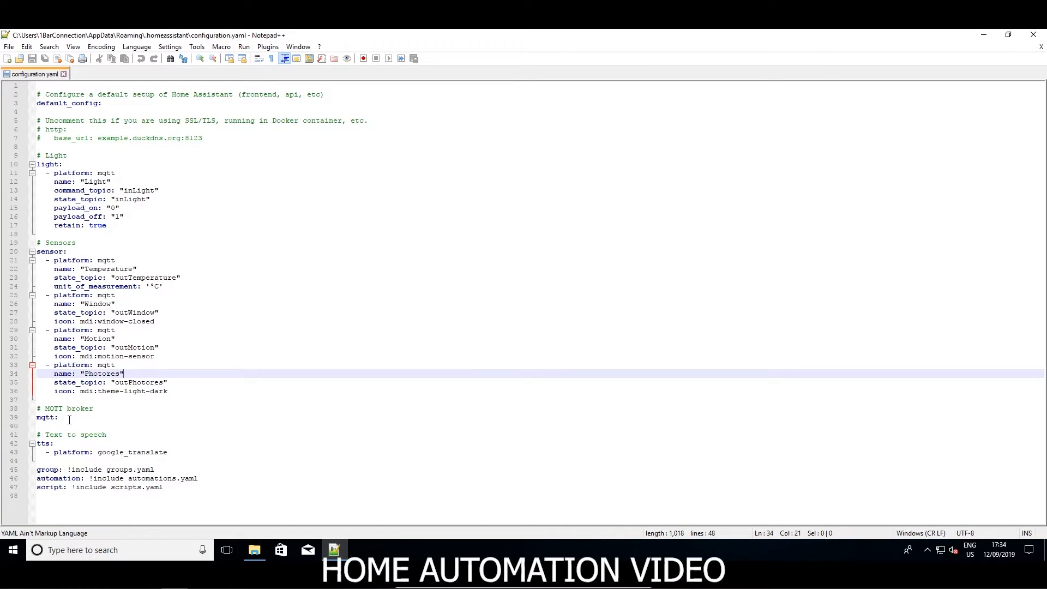
# Step: Search the computer for %appdata% and open the Roaming application data folder
pyautogui.click(70, 420)
pyautogui.click(92, 423)
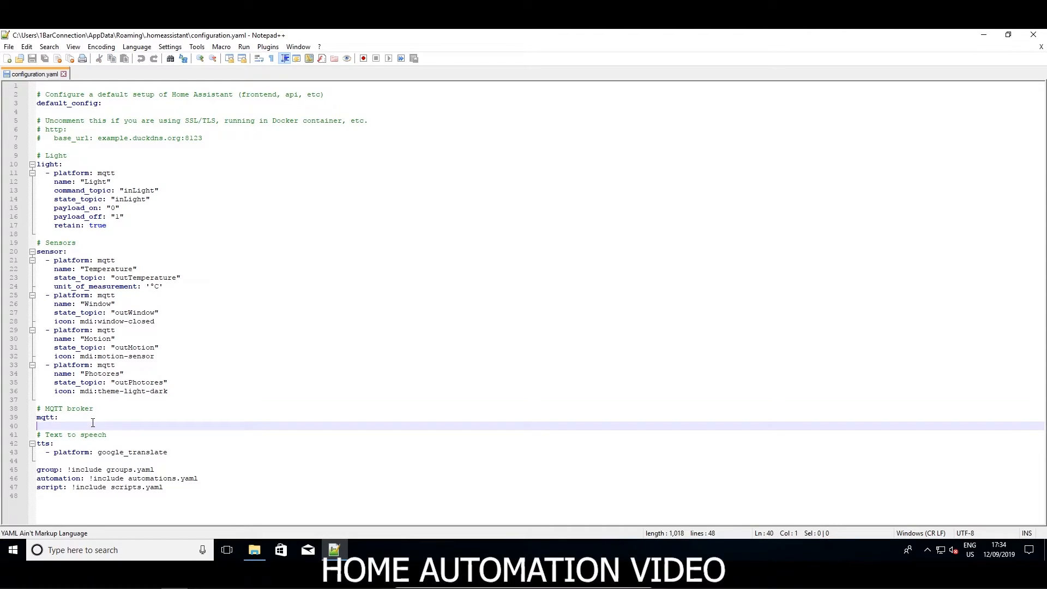
pyautogui.click(87, 418)
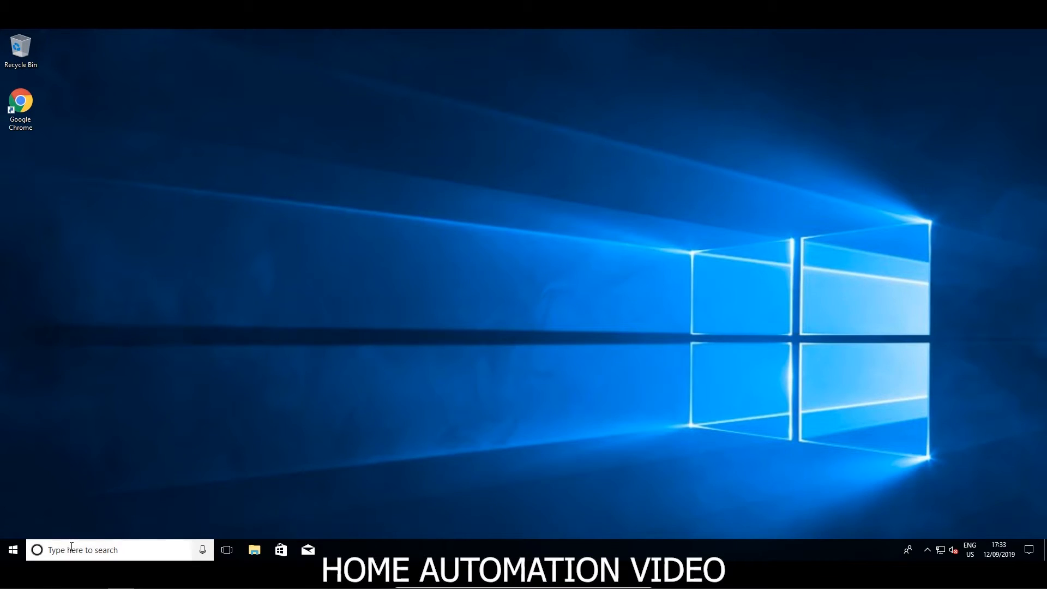
pyautogui.click(82, 550)
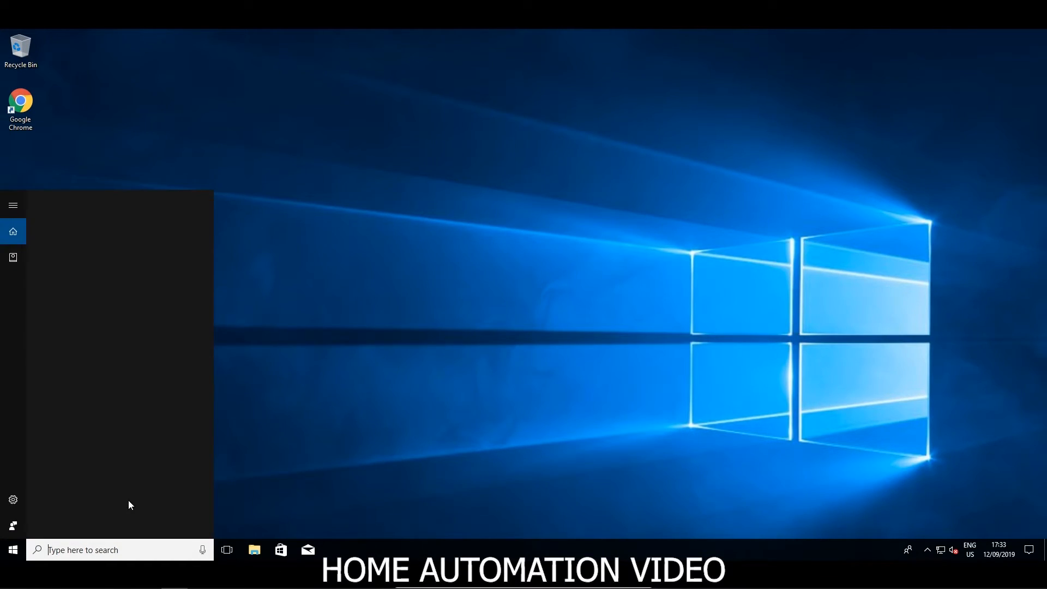
pyautogui.write('%ap')
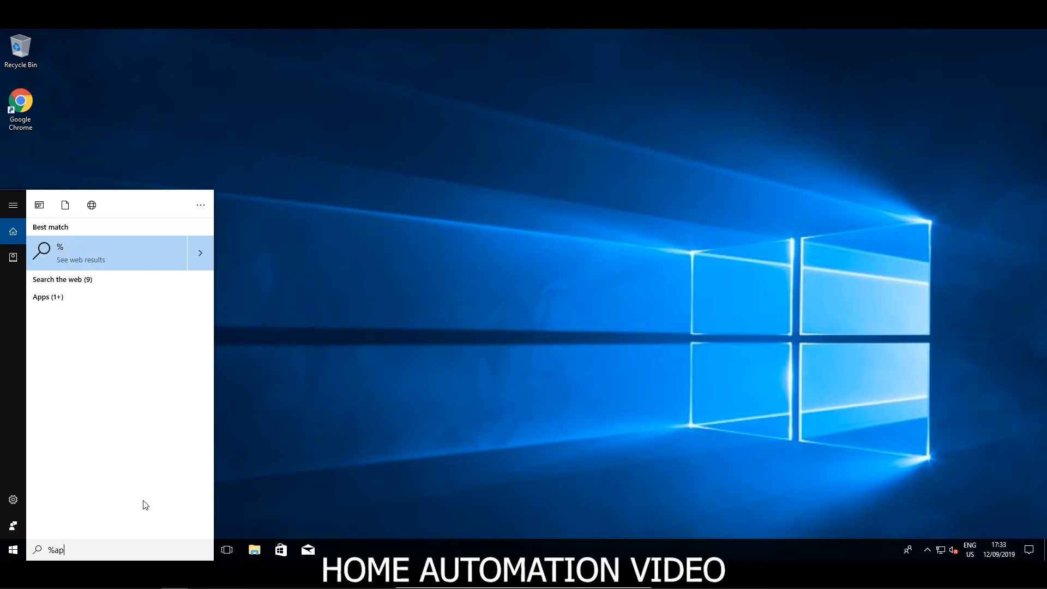
pyautogui.write('pdata%')
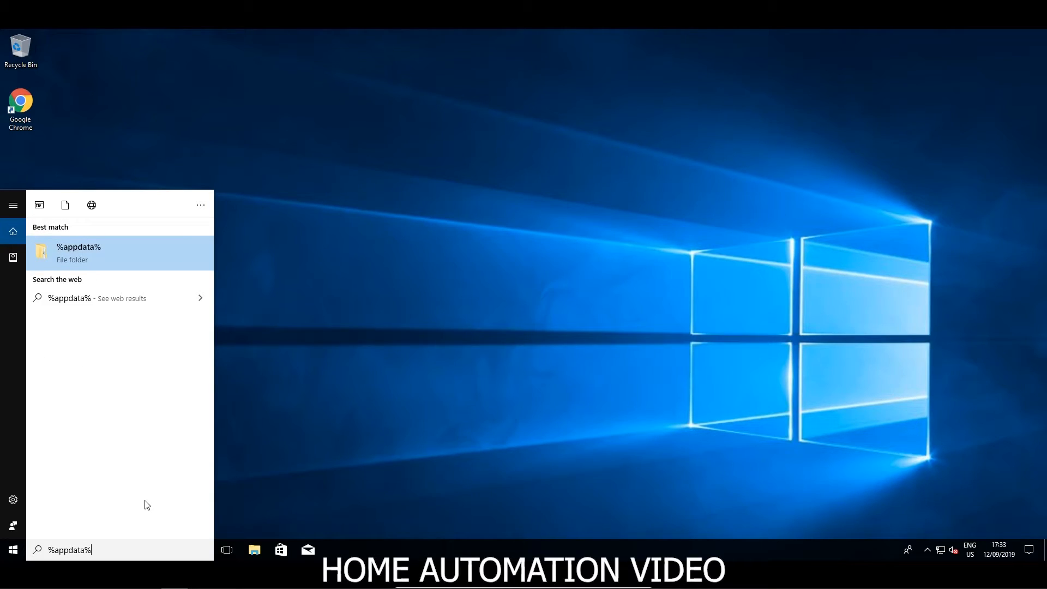
pyautogui.click(104, 249)
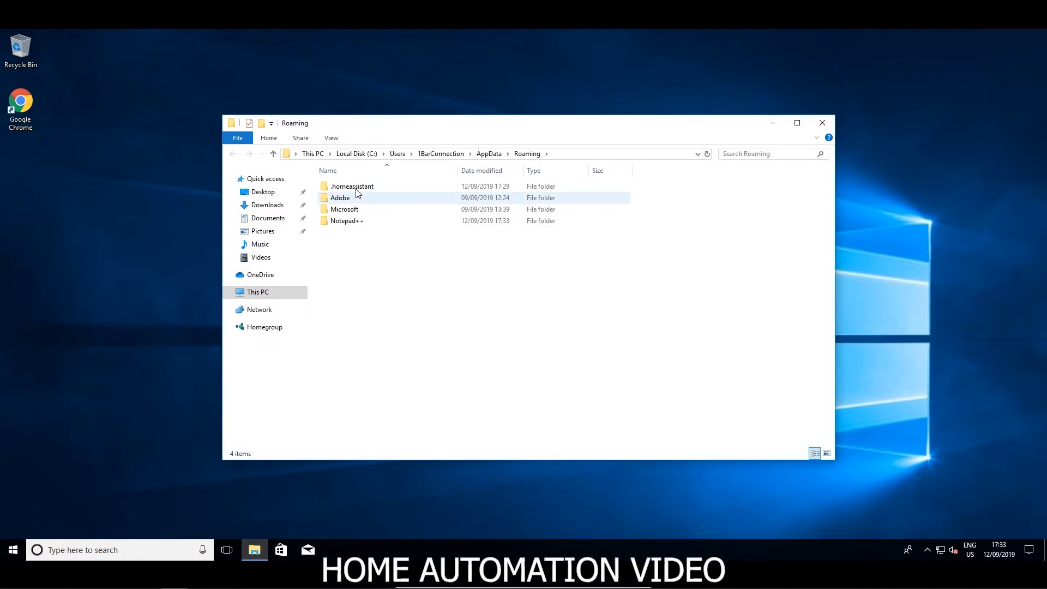
# Step: Delete the sensor block and its leftover blank line from configuration.yaml and save
pyautogui.doubleClick(356, 190)
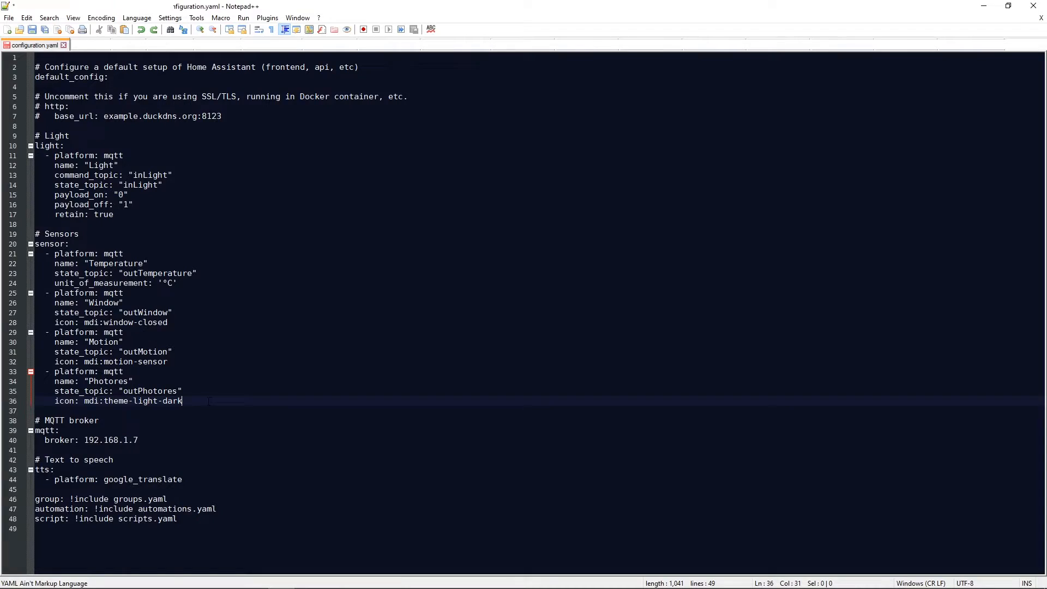
pyautogui.hotkey('shift', 'Up')
pyautogui.hotkey('shift', 'Up')
pyautogui.hotkey('shift', 'Up')
pyautogui.hotkey('shift', 'Up')
pyautogui.hotkey('shift', 'Up')
pyautogui.hotkey('shift', 'Up')
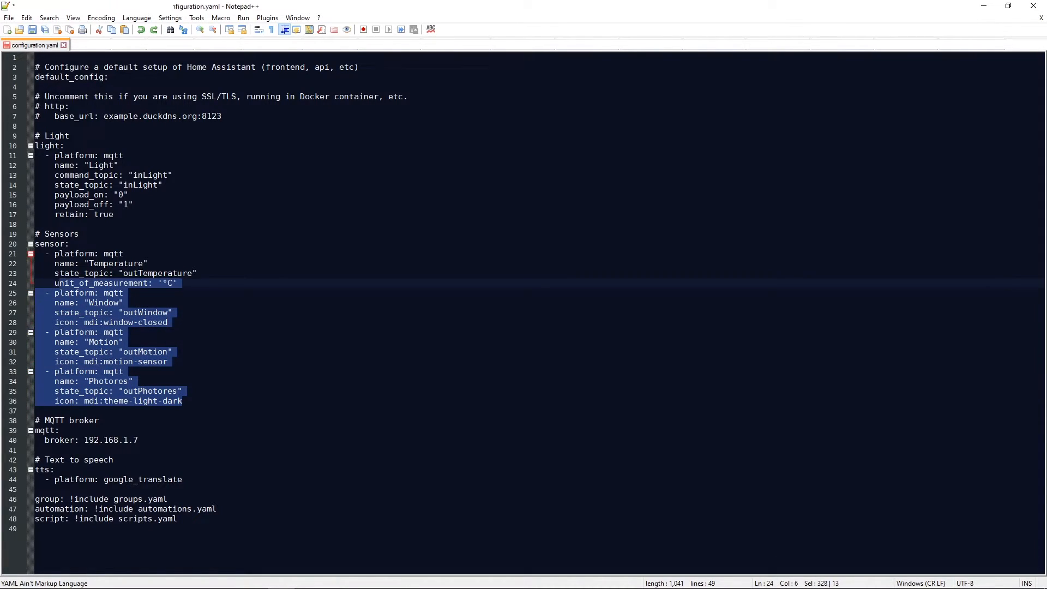
pyautogui.hotkey('shift', 'Up')
pyautogui.hotkey('shift', 'Up')
pyautogui.hotkey('shift', 'Up')
pyautogui.hotkey('shift', 'Up')
pyautogui.hotkey('shift', 'Home')
pyautogui.press('BackSpace')
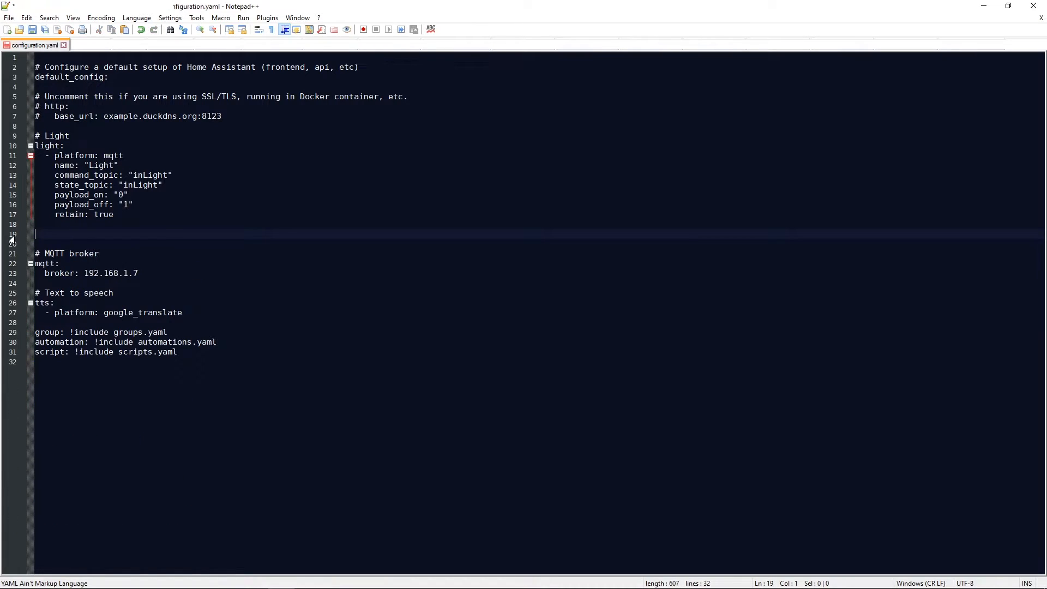
pyautogui.press('BackSpace')
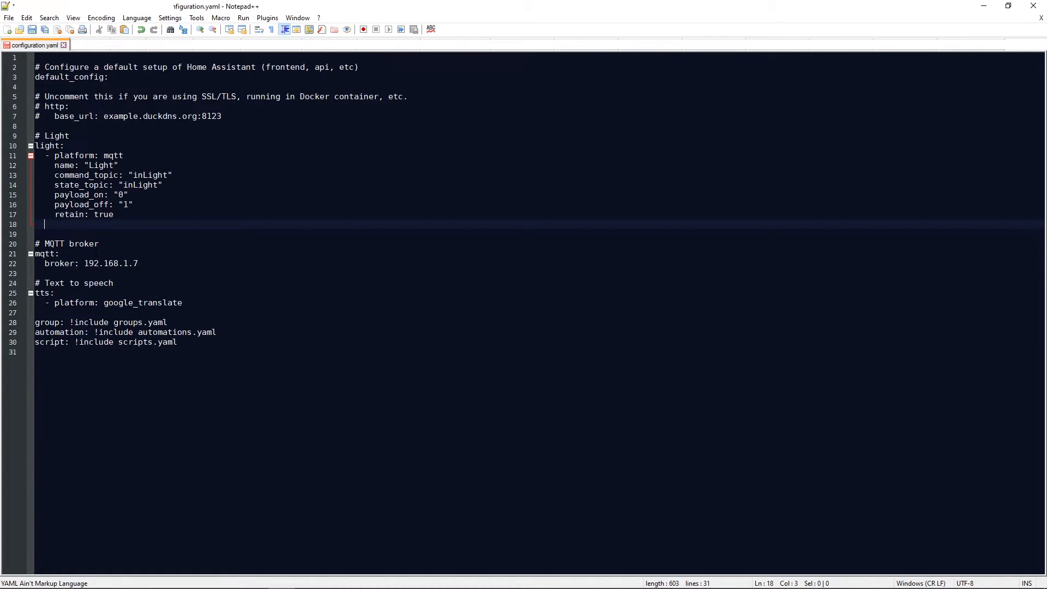
pyautogui.press('BackSpace')
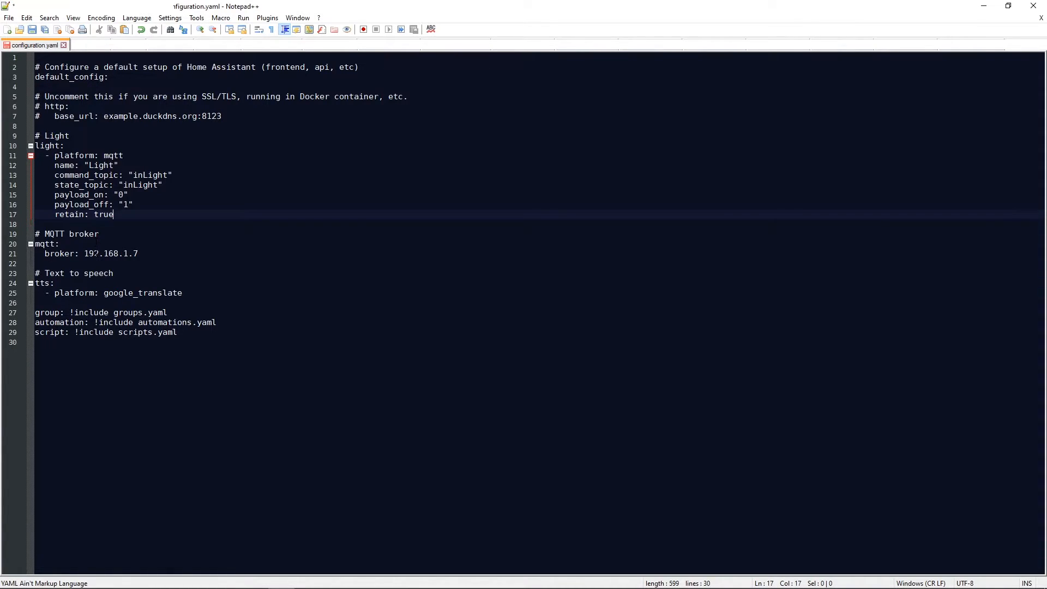
pyautogui.hotkey('ctrl', 's')
# Step: Remove the broker 192.168.1.7 line, leaving an empty mqtt: section, and save
pyautogui.click(178, 194)
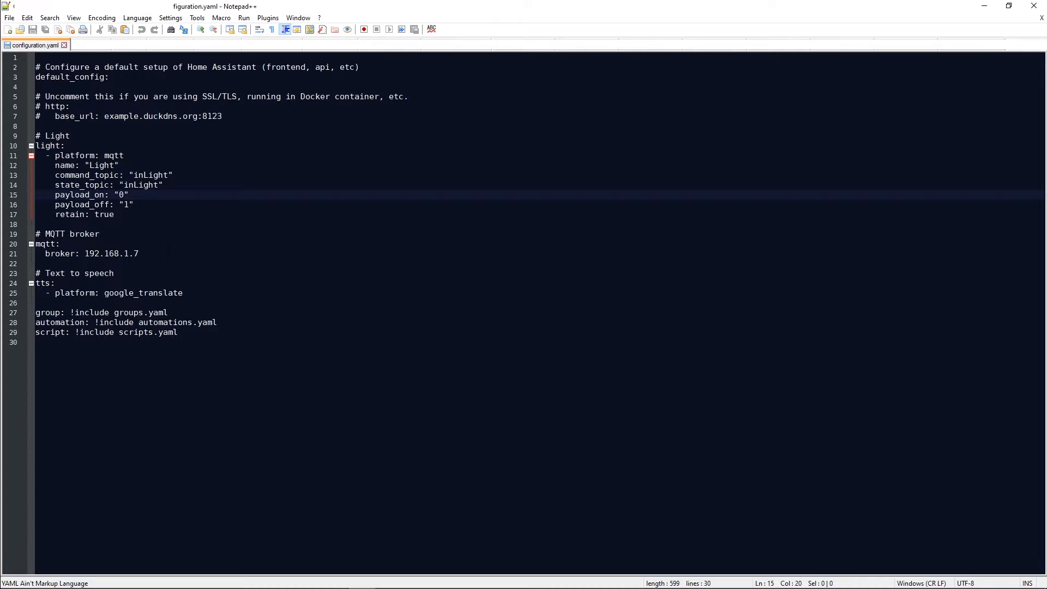
pyautogui.click(161, 254)
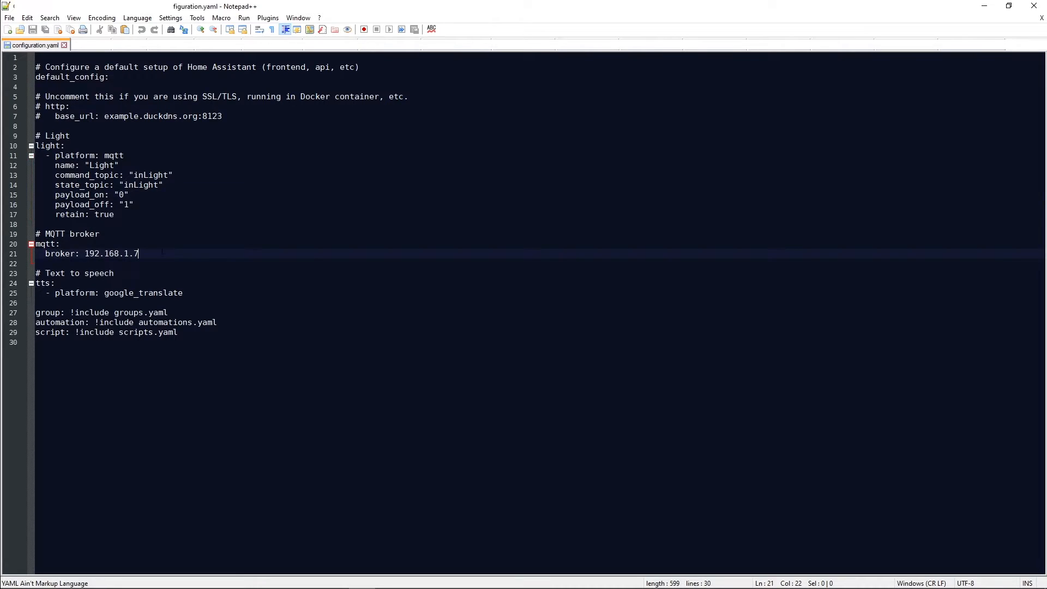
pyautogui.moveTo(161, 254); pyautogui.dragTo(162, 243)
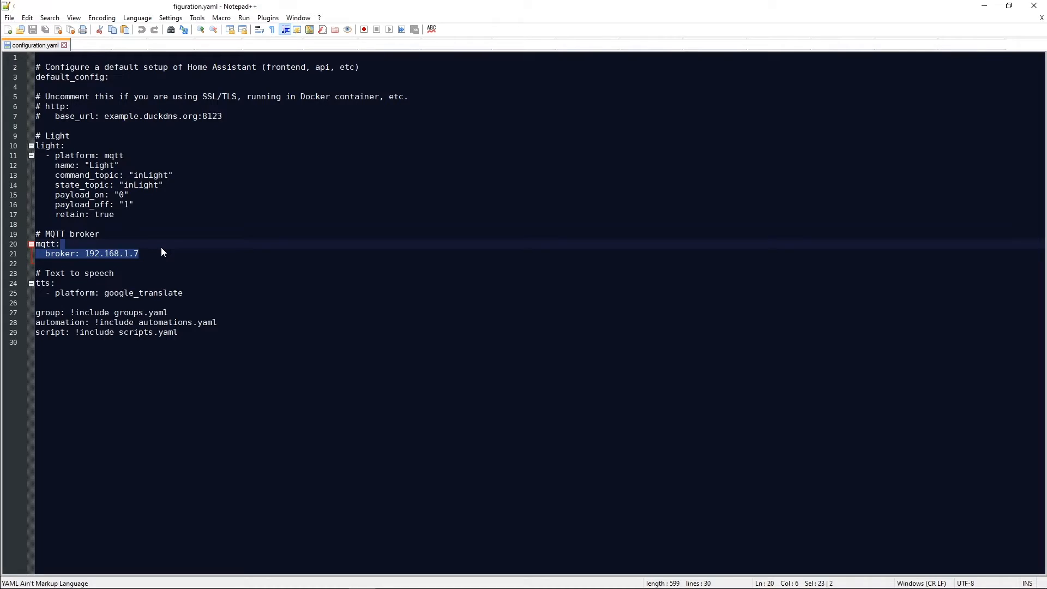
pyautogui.press('Delete')
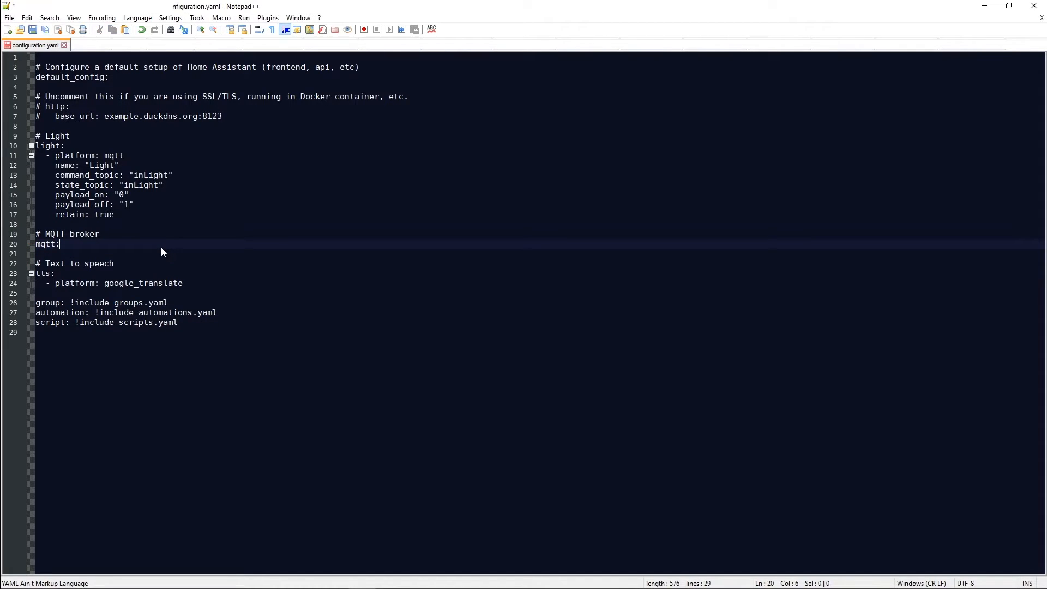
pyautogui.hotkey('ctrl', 's')
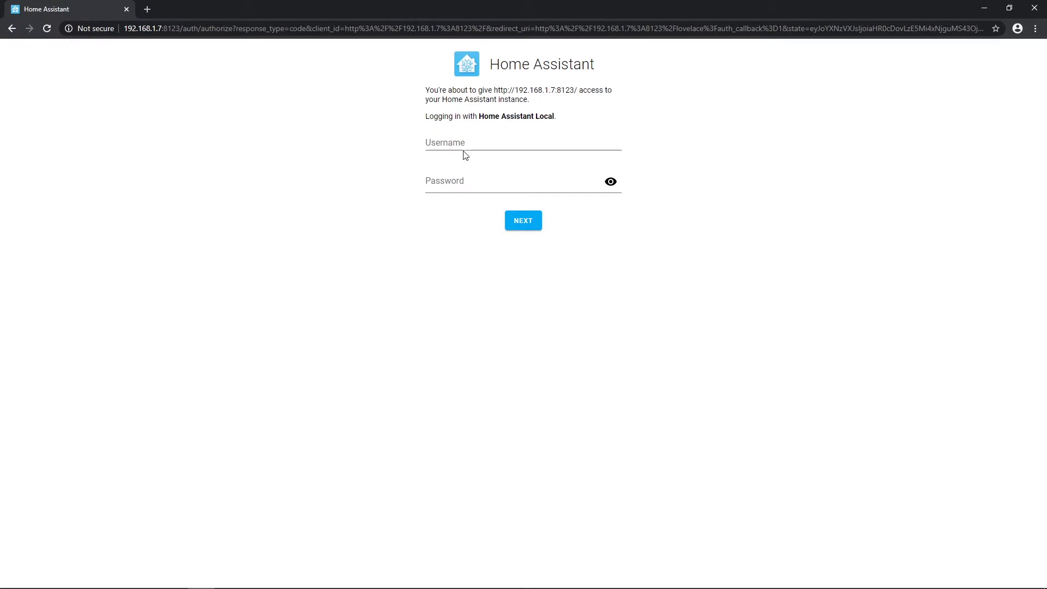
# Step: Enter the username and password and log in to Home Assistant
pyautogui.click(470, 142)
pyautogui.write('1')
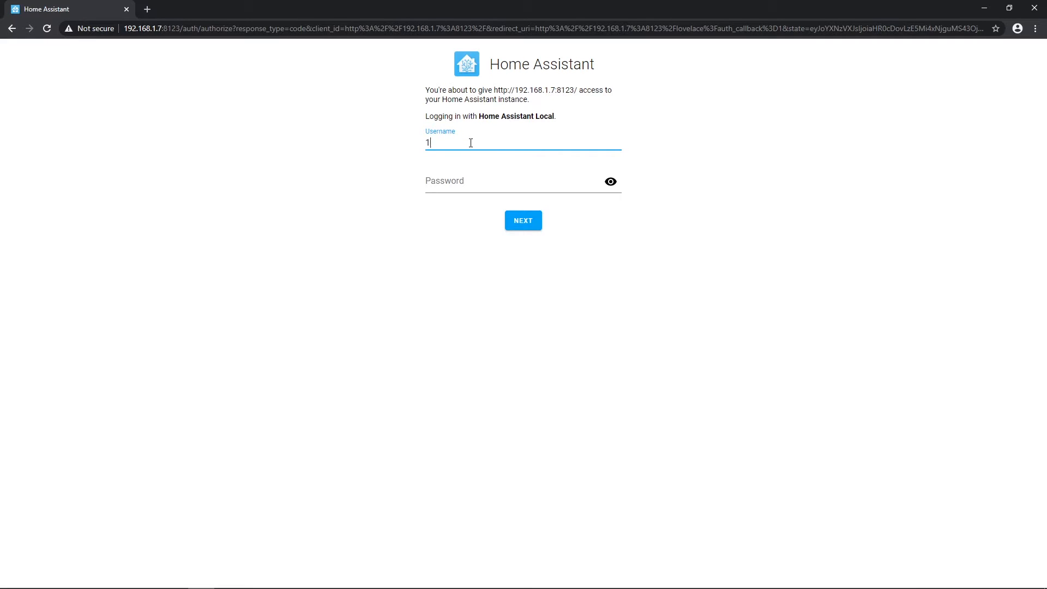
pyautogui.write('BarConnec')
pyautogui.write('tion')
pyautogui.press('Tab')
pyautogui.write('•••')
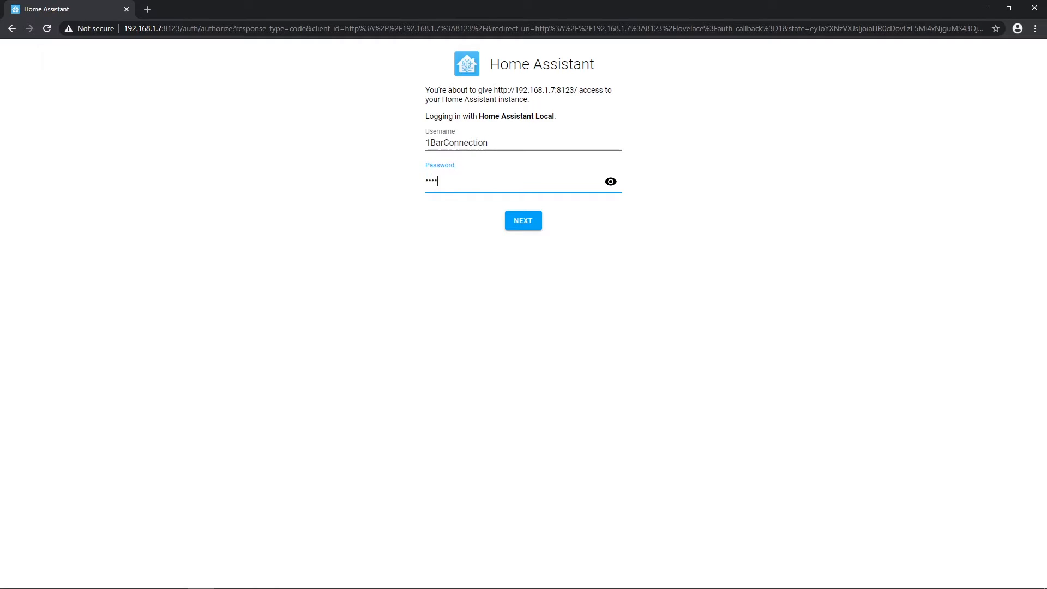
pyautogui.press('Return')
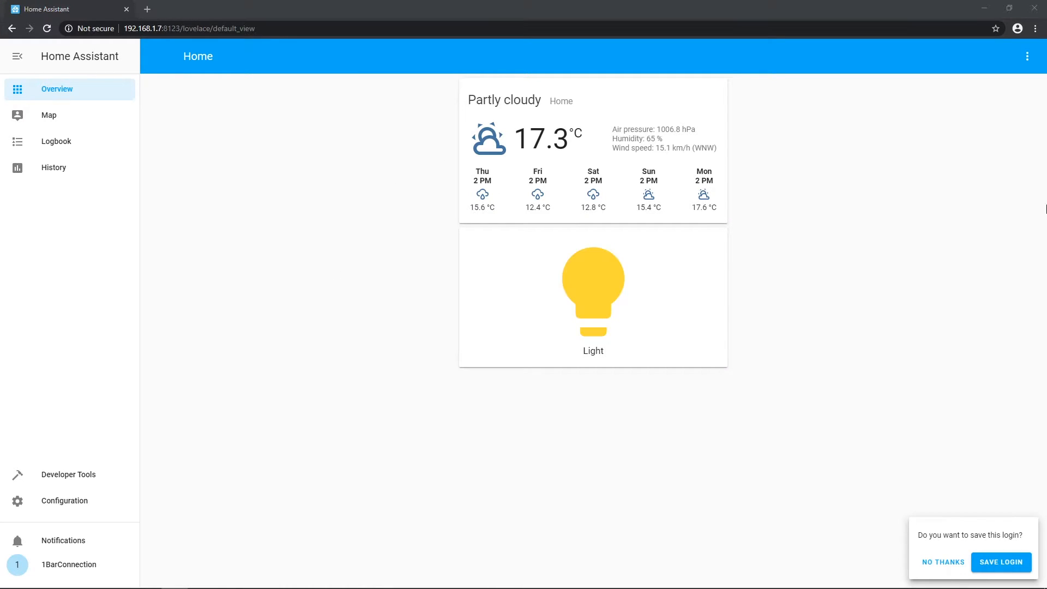
# Step: Put the Home dashboard into Configure UI mode and open its raw YAML configuration editor
pyautogui.click(1030, 57)
pyautogui.click(1014, 85)
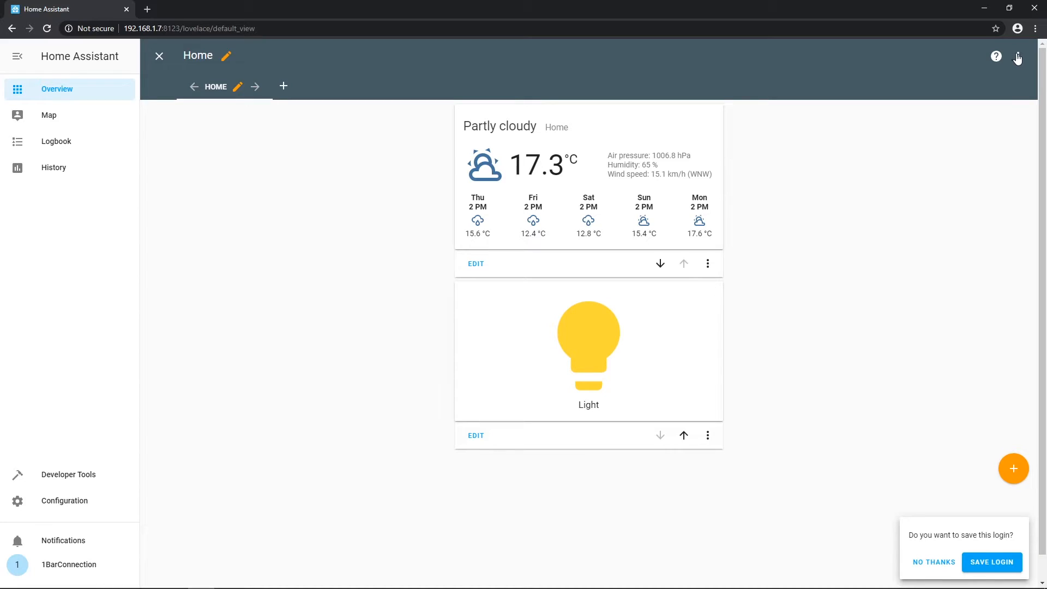
pyautogui.click(984, 66)
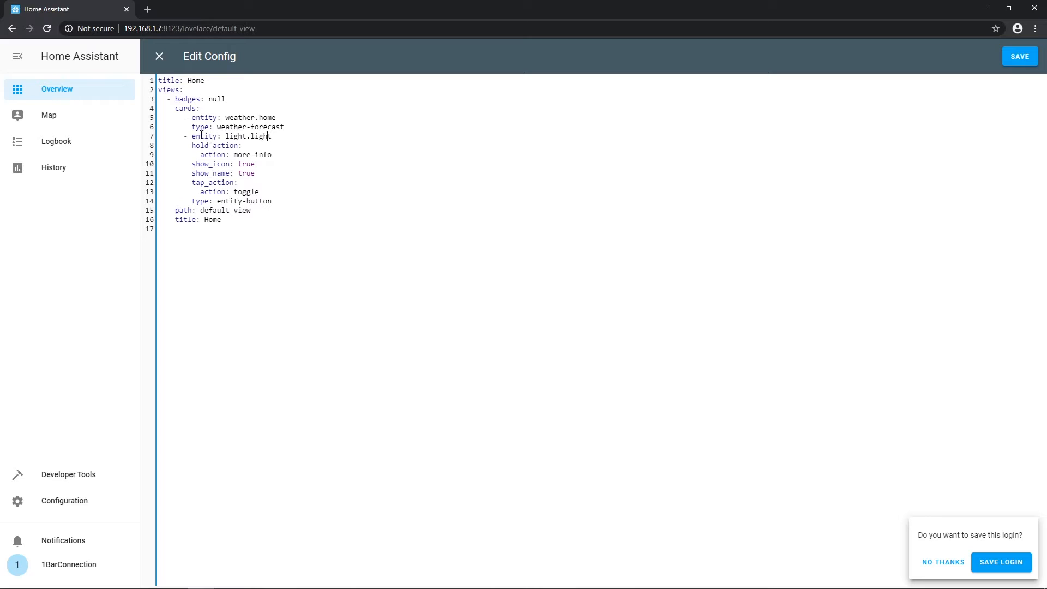
pyautogui.click(262, 171)
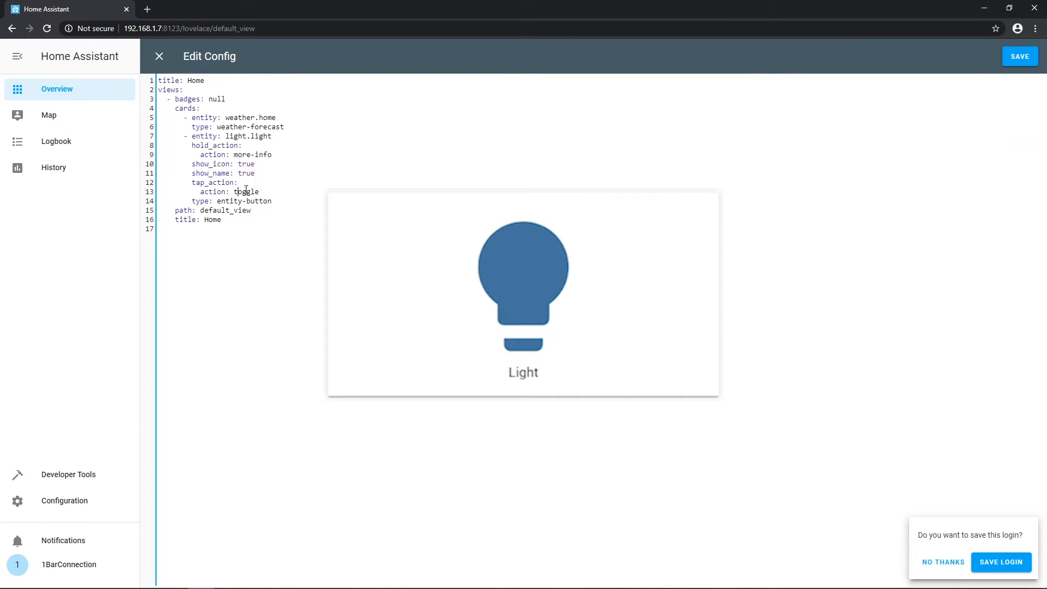